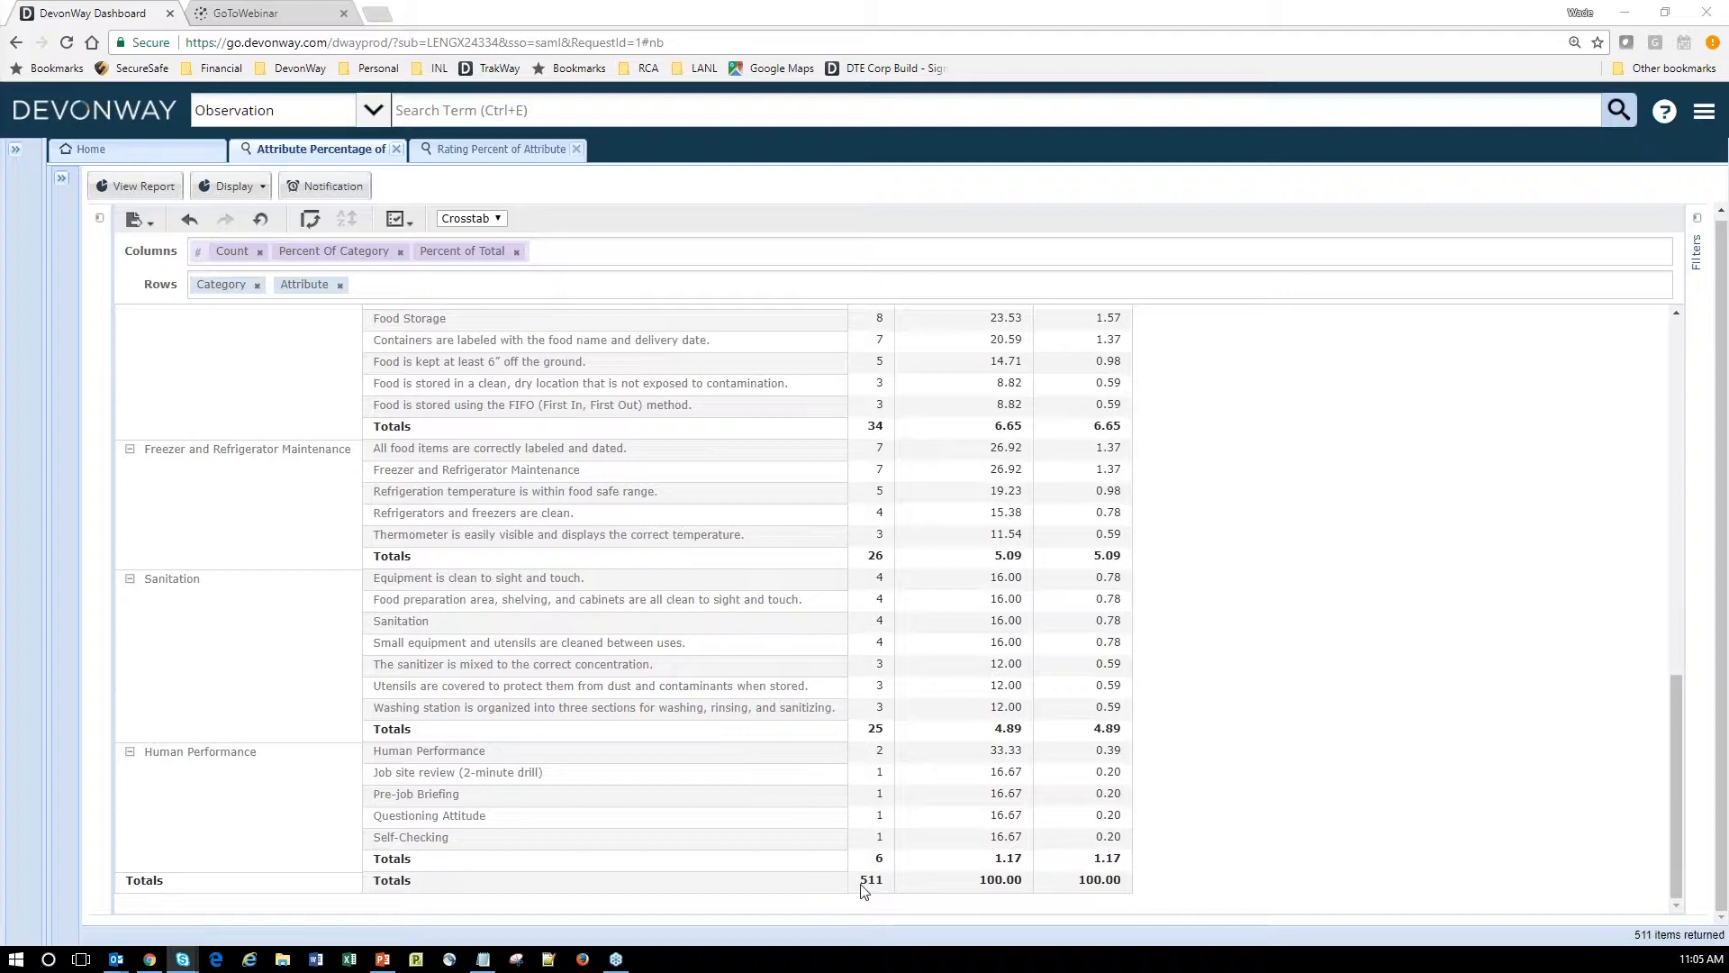
Examine the attribute crosstab's counts and percentages from the first category down to the grand totals row.
scroll(860, 891, "up", 15)
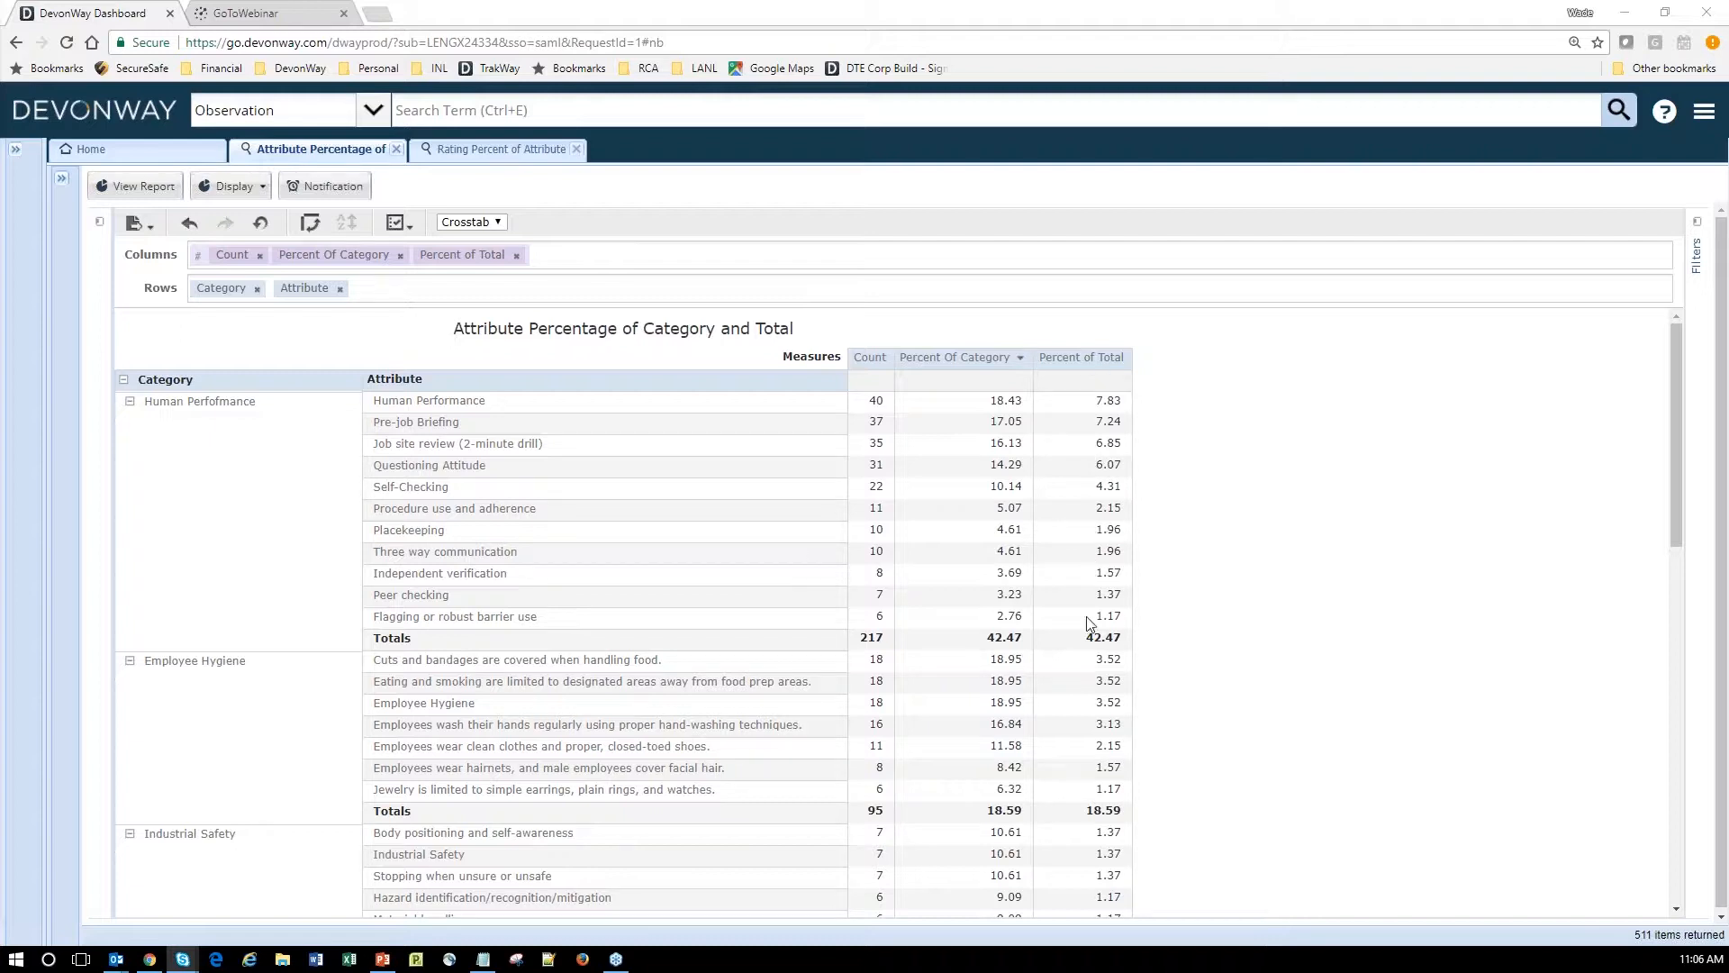
scroll(1110, 524, "down", 15)
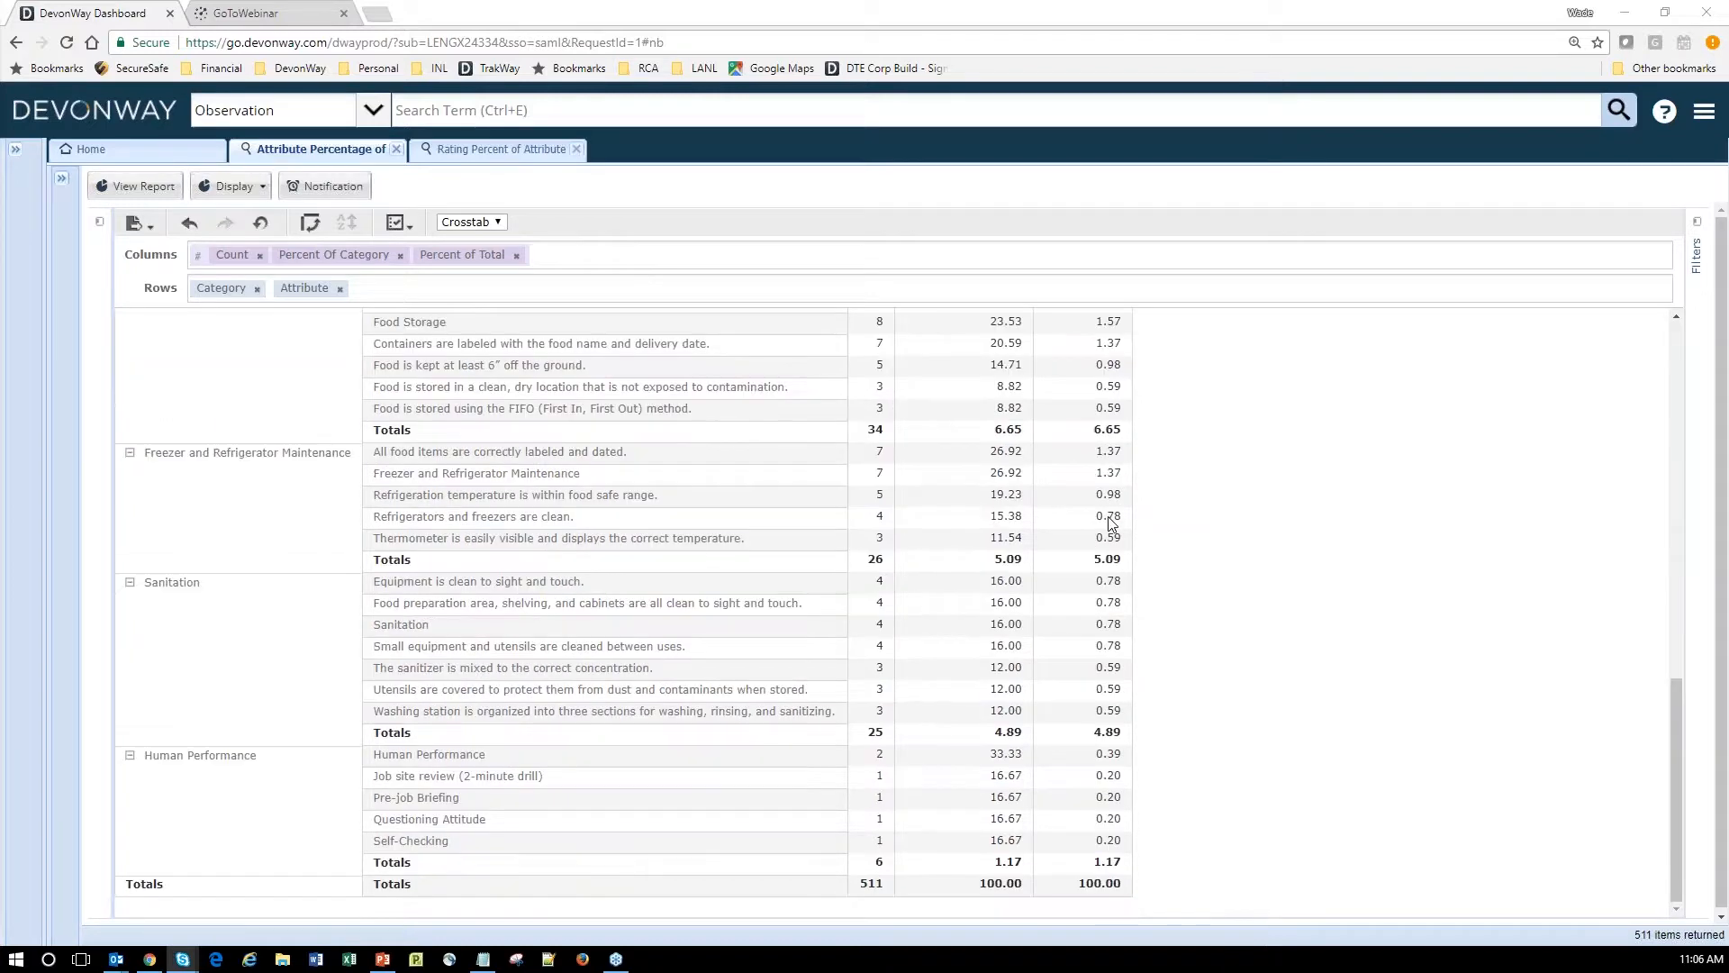
scroll(899, 878, "down", 1)
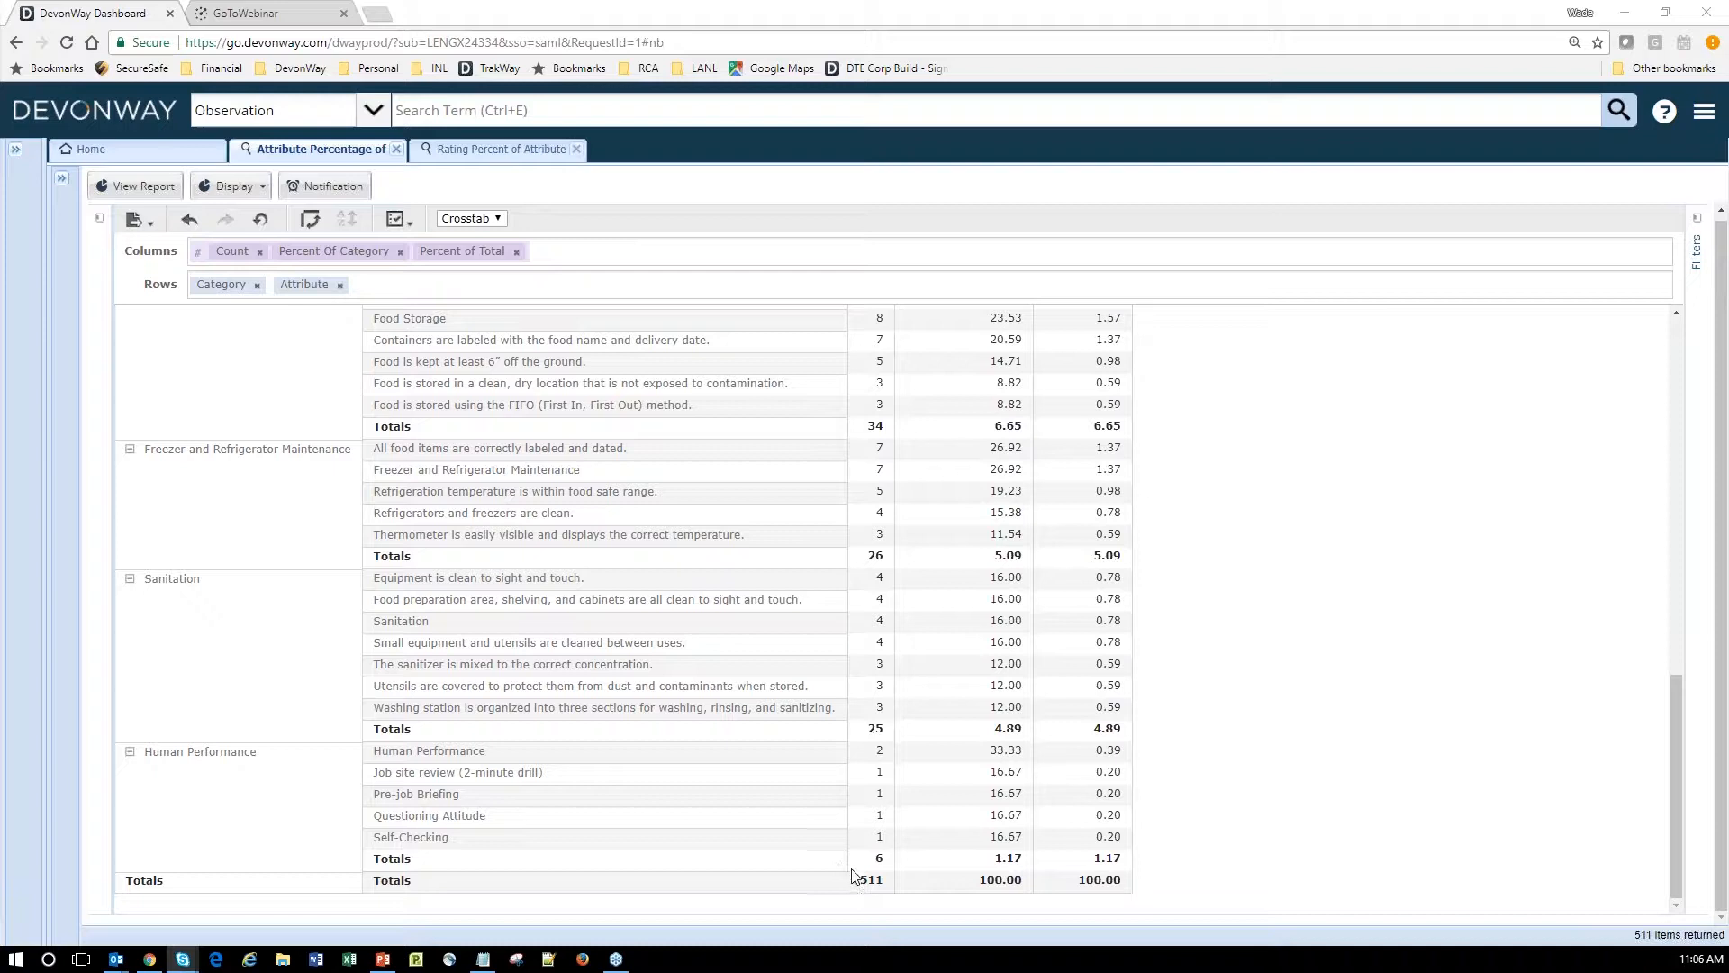
scroll(855, 877, "up", 1)
scroll(856, 876, "up", 15)
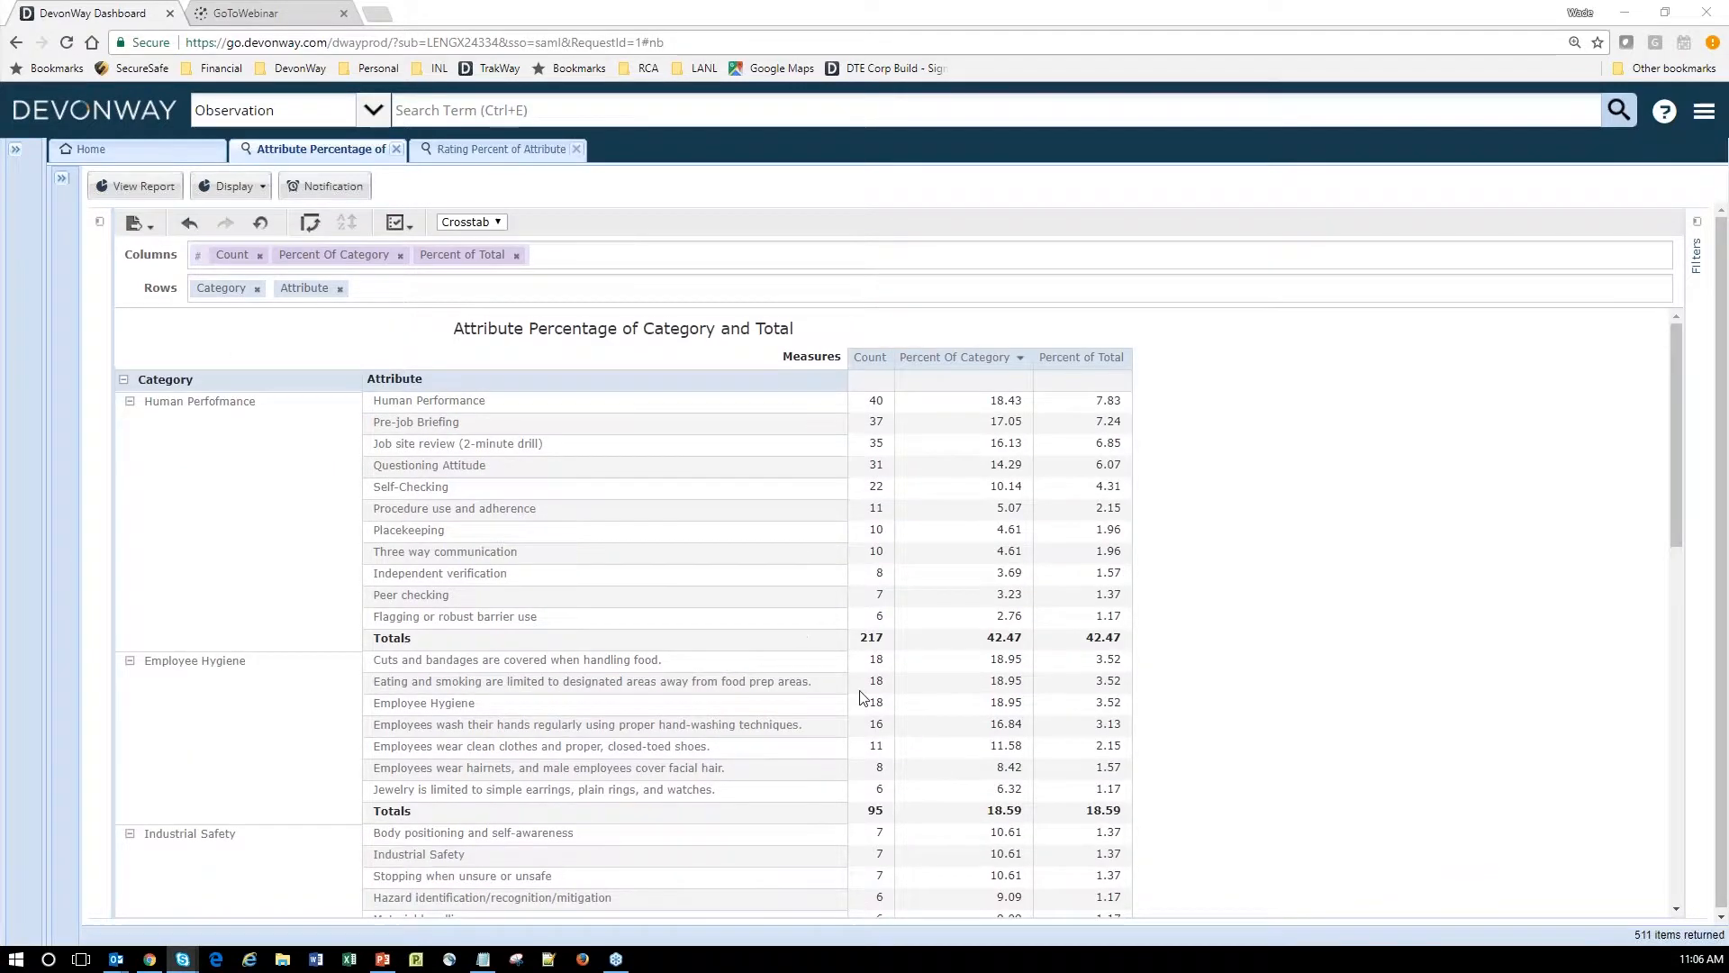
Display the report's available fields and measures, and check which report view types are offered.
left_click(100, 224)
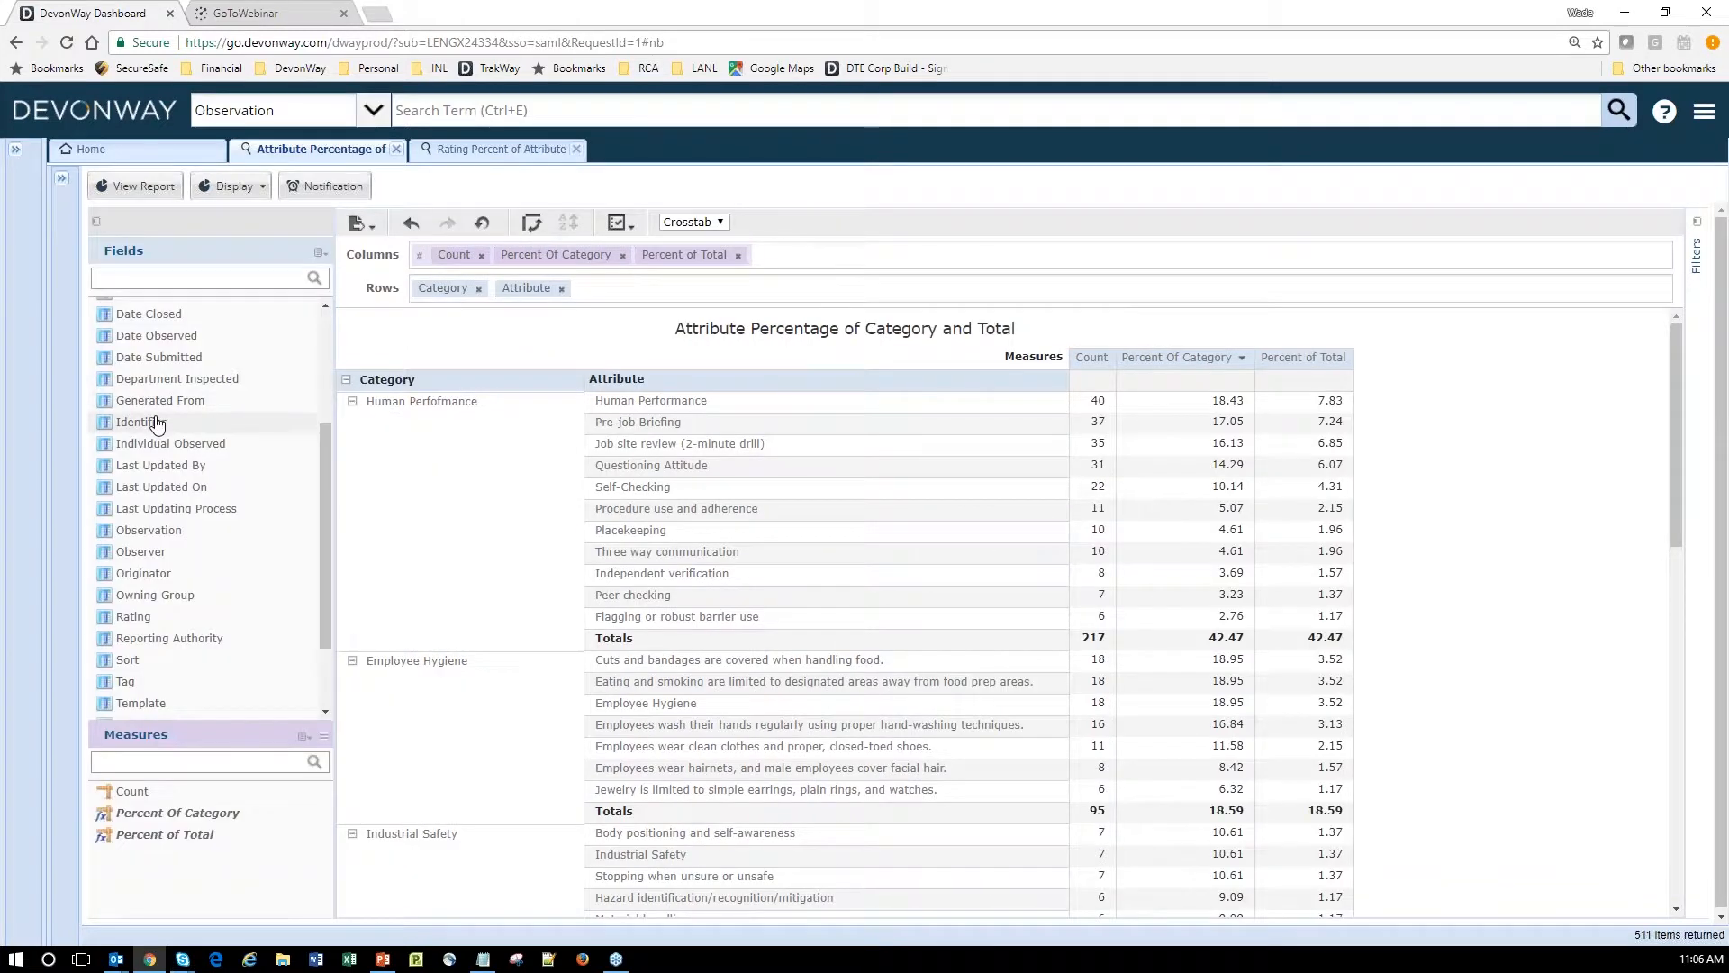
scroll(294, 450, "down", 2)
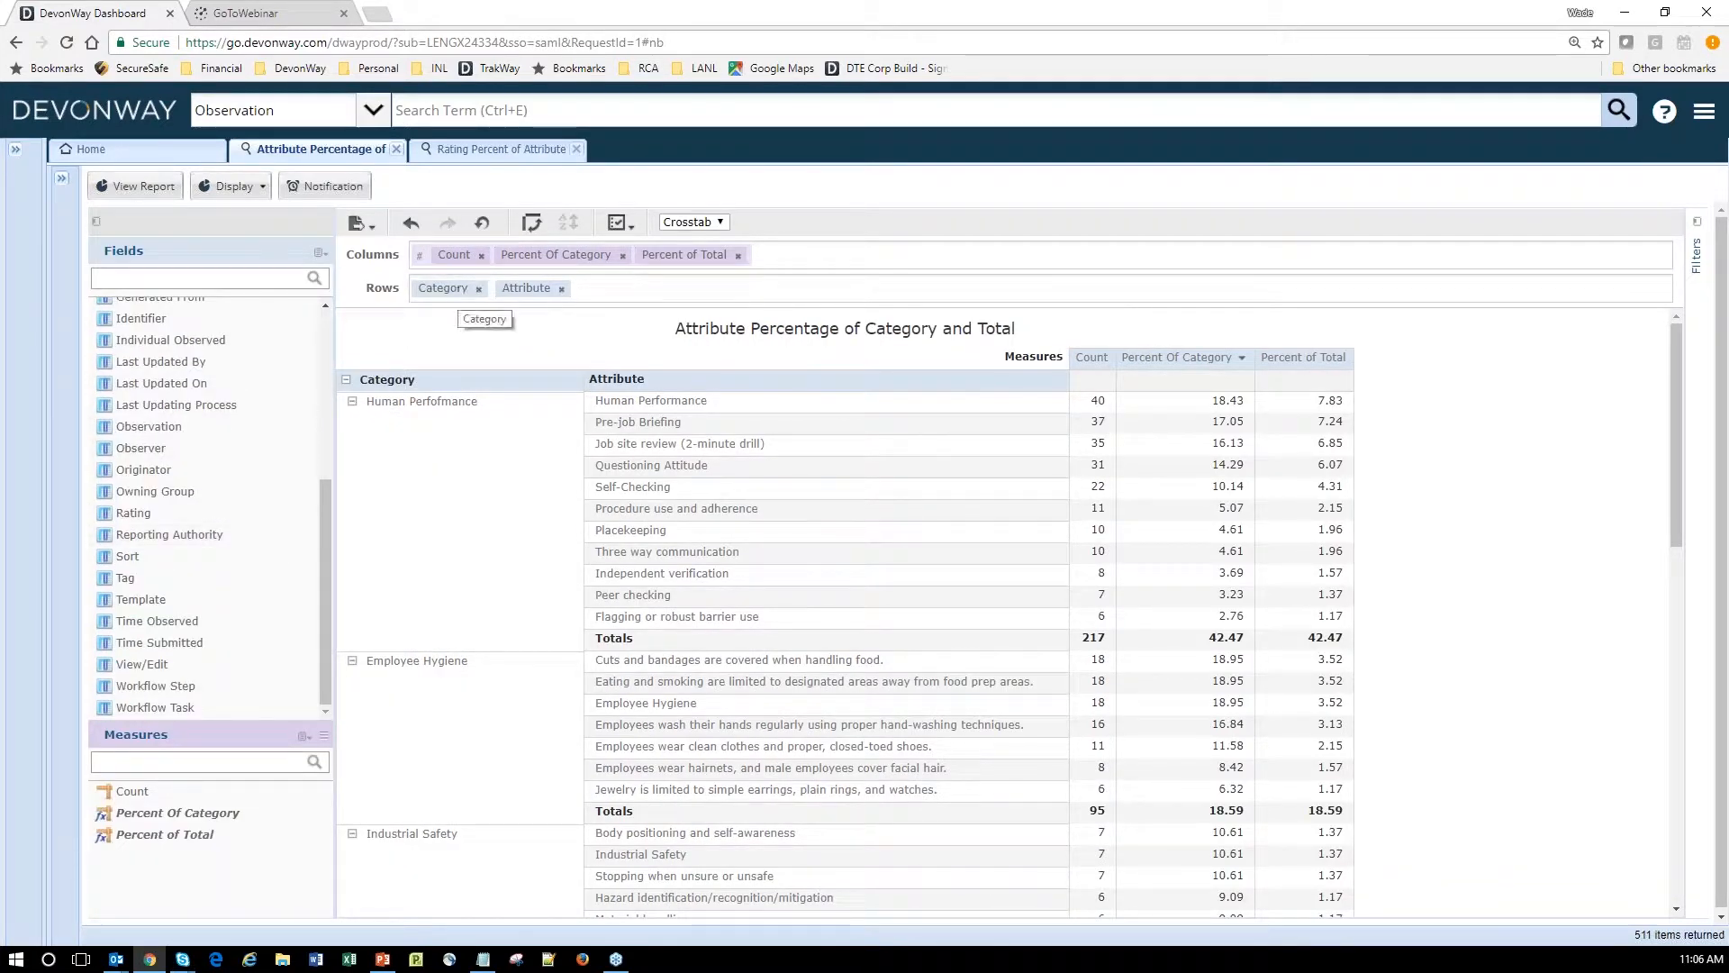
left_click(721, 222)
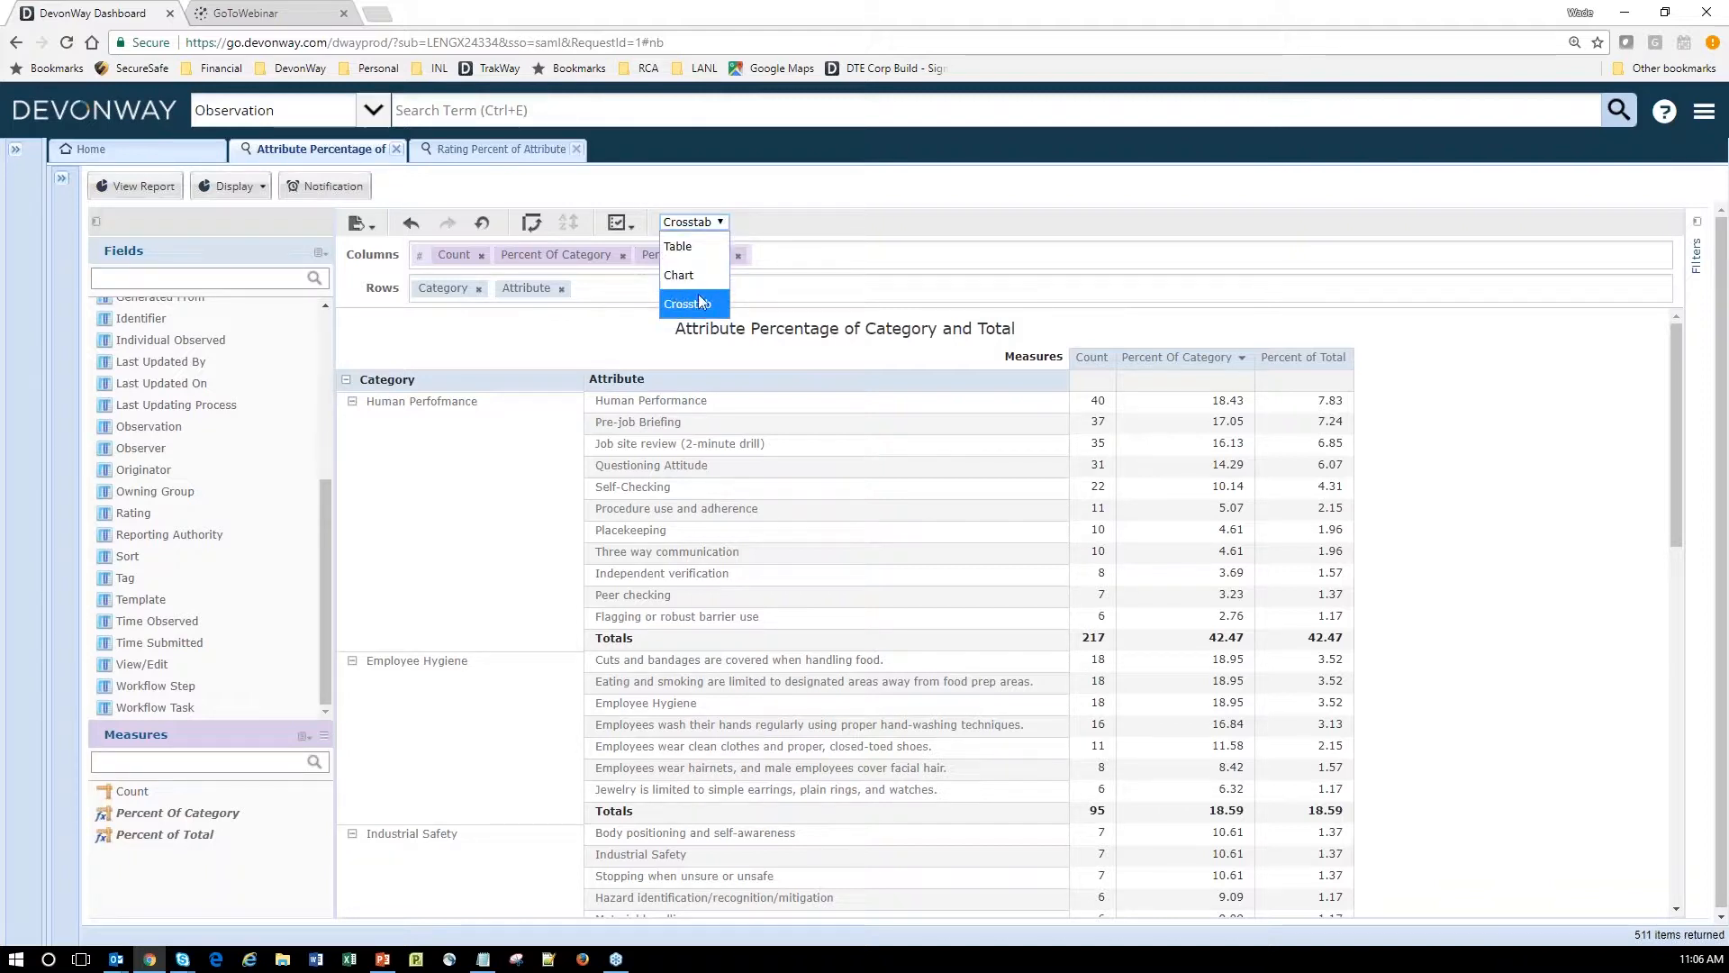
left_click(788, 225)
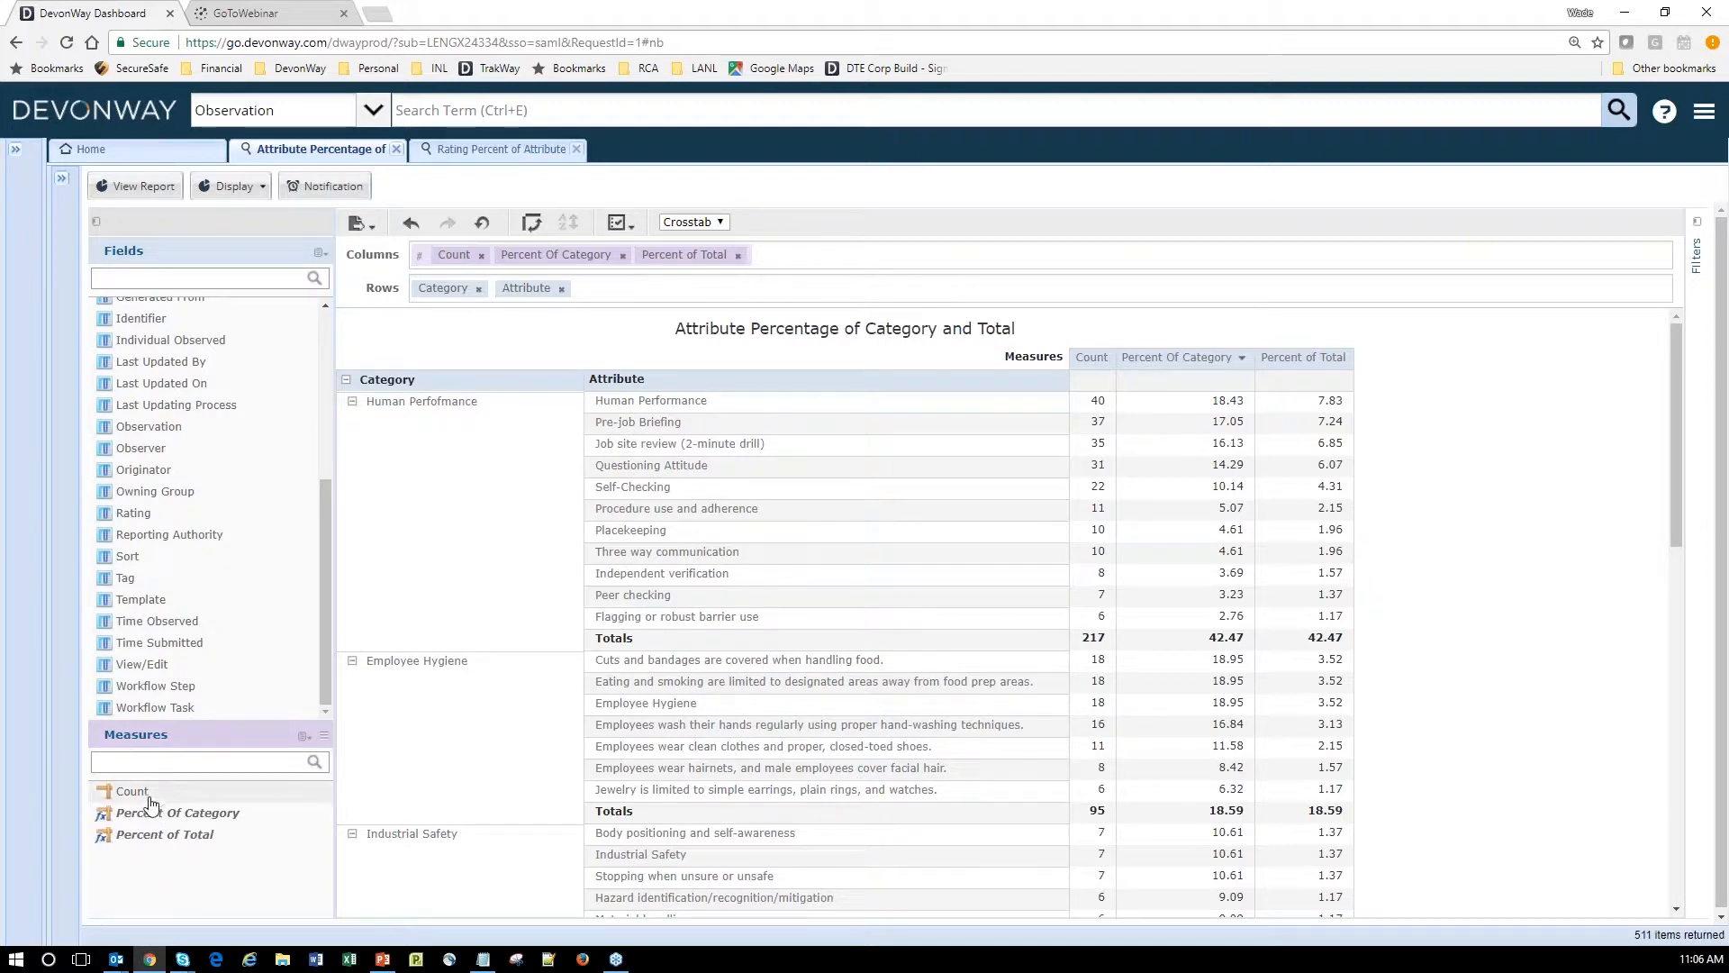
Remove the Percent Of Category and Percent of Total measures from the crosstab columns, leaving only Count.
left_click(624, 256)
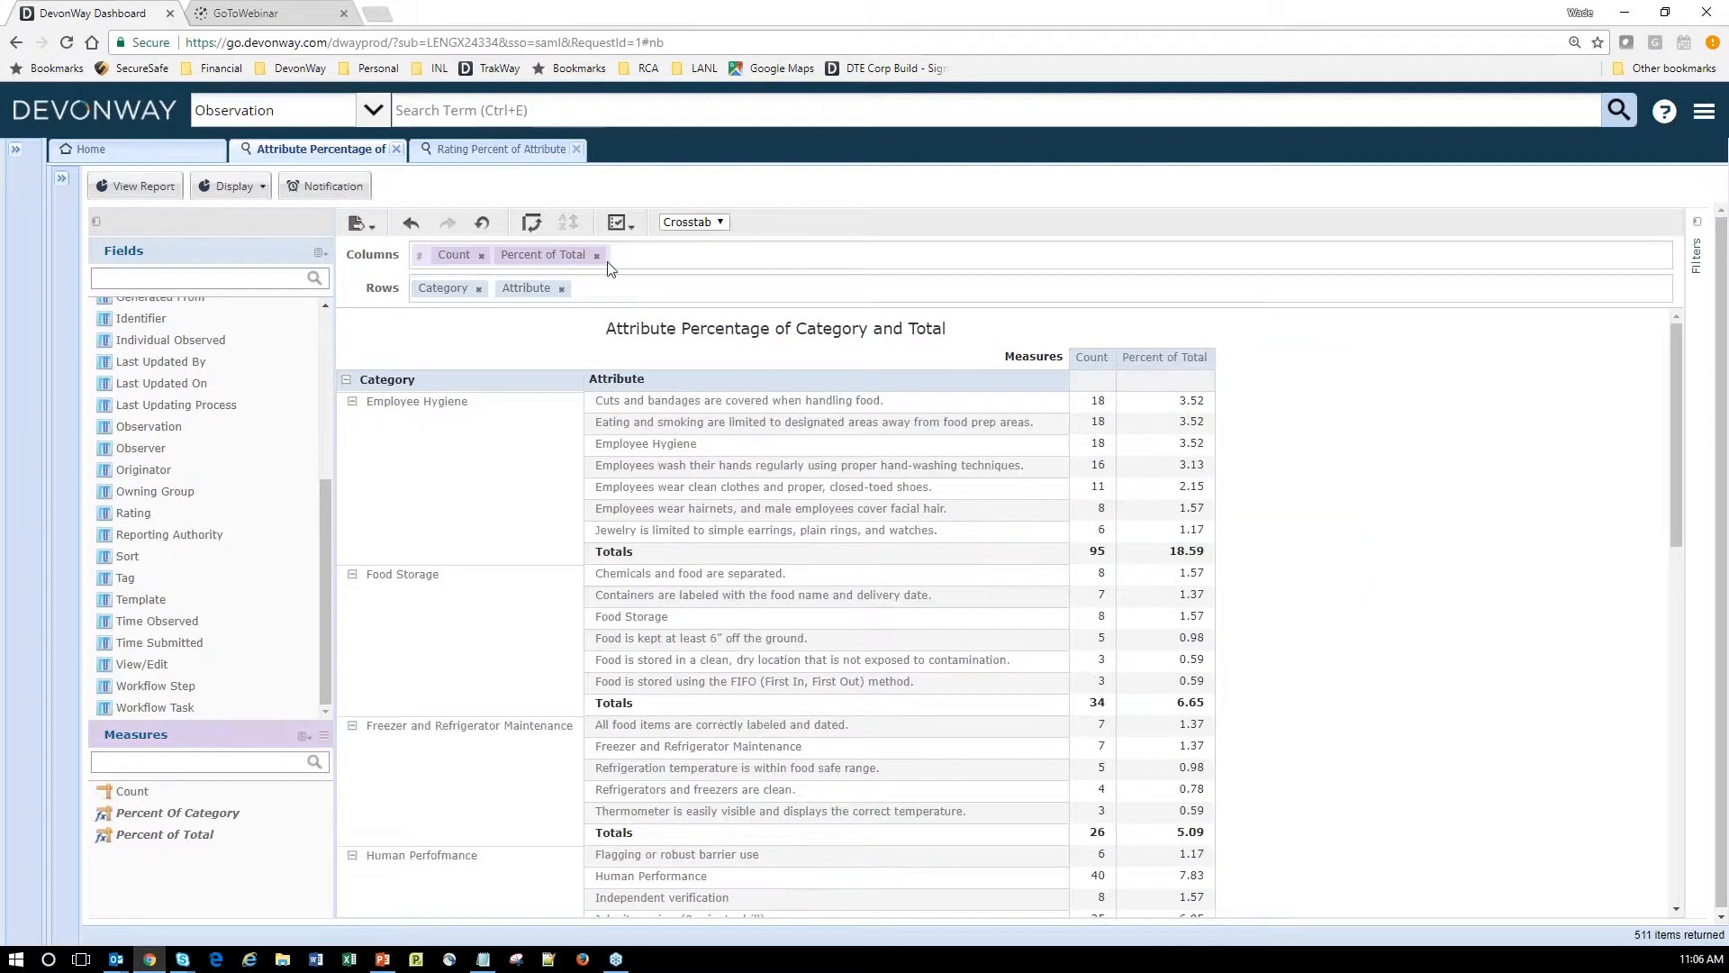
left_click(597, 257)
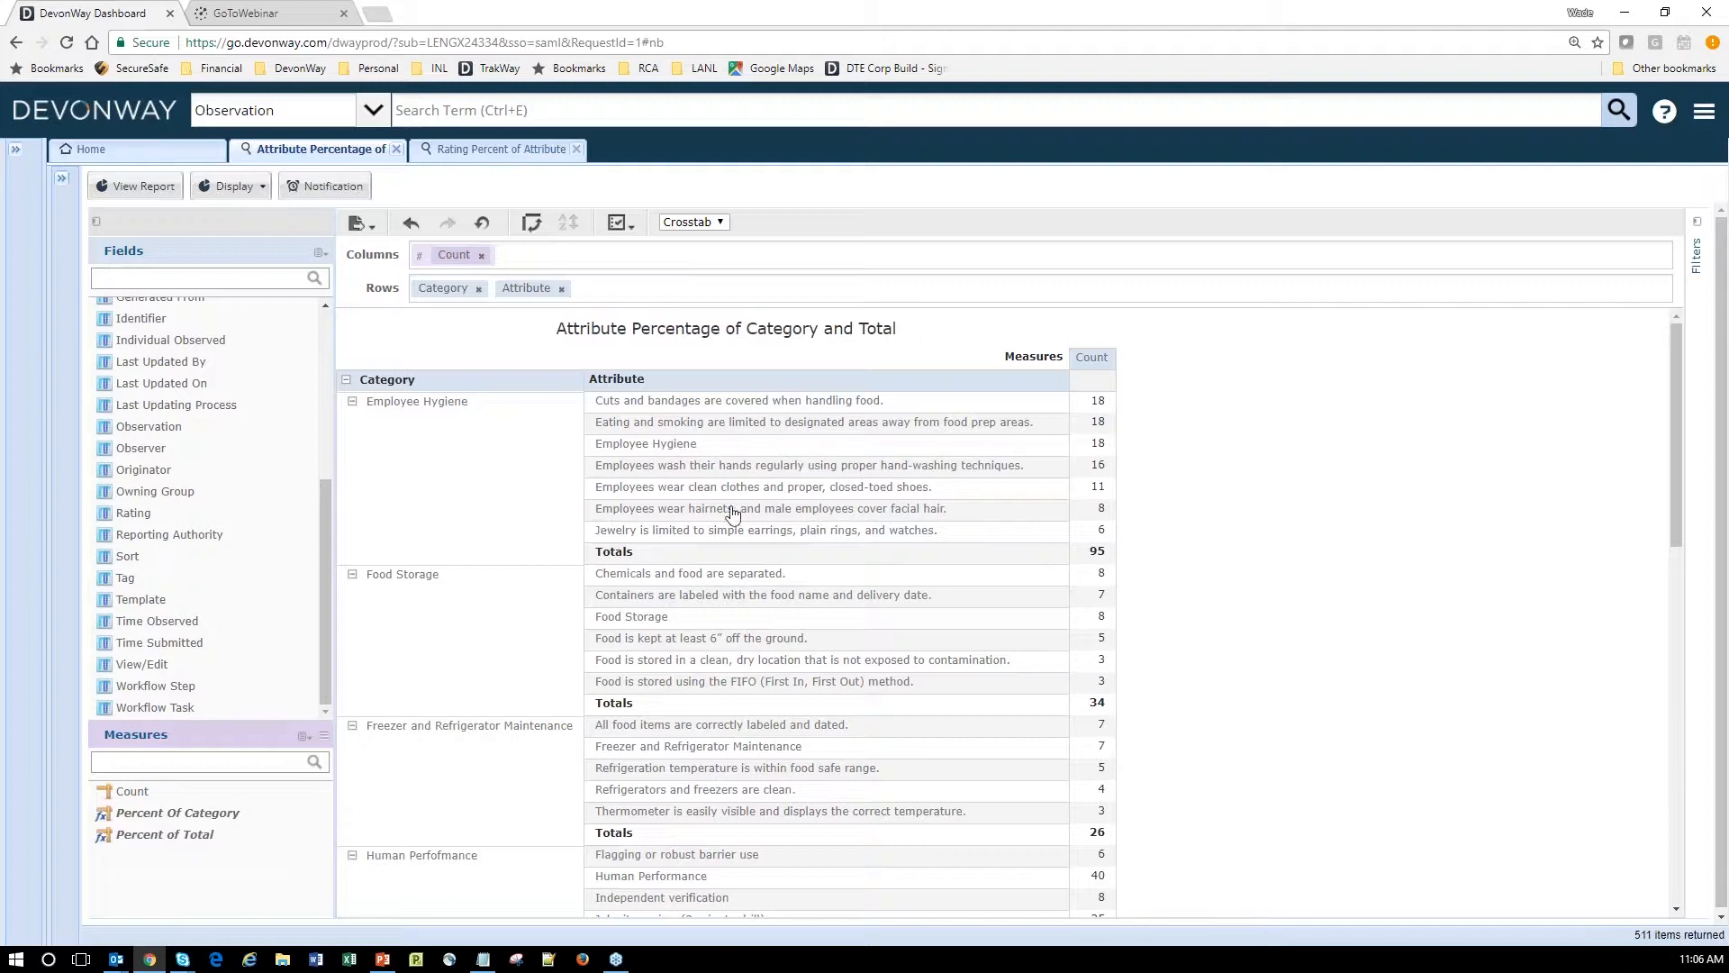
scroll(682, 587, "down", 4)
scroll(684, 589, "up", 4)
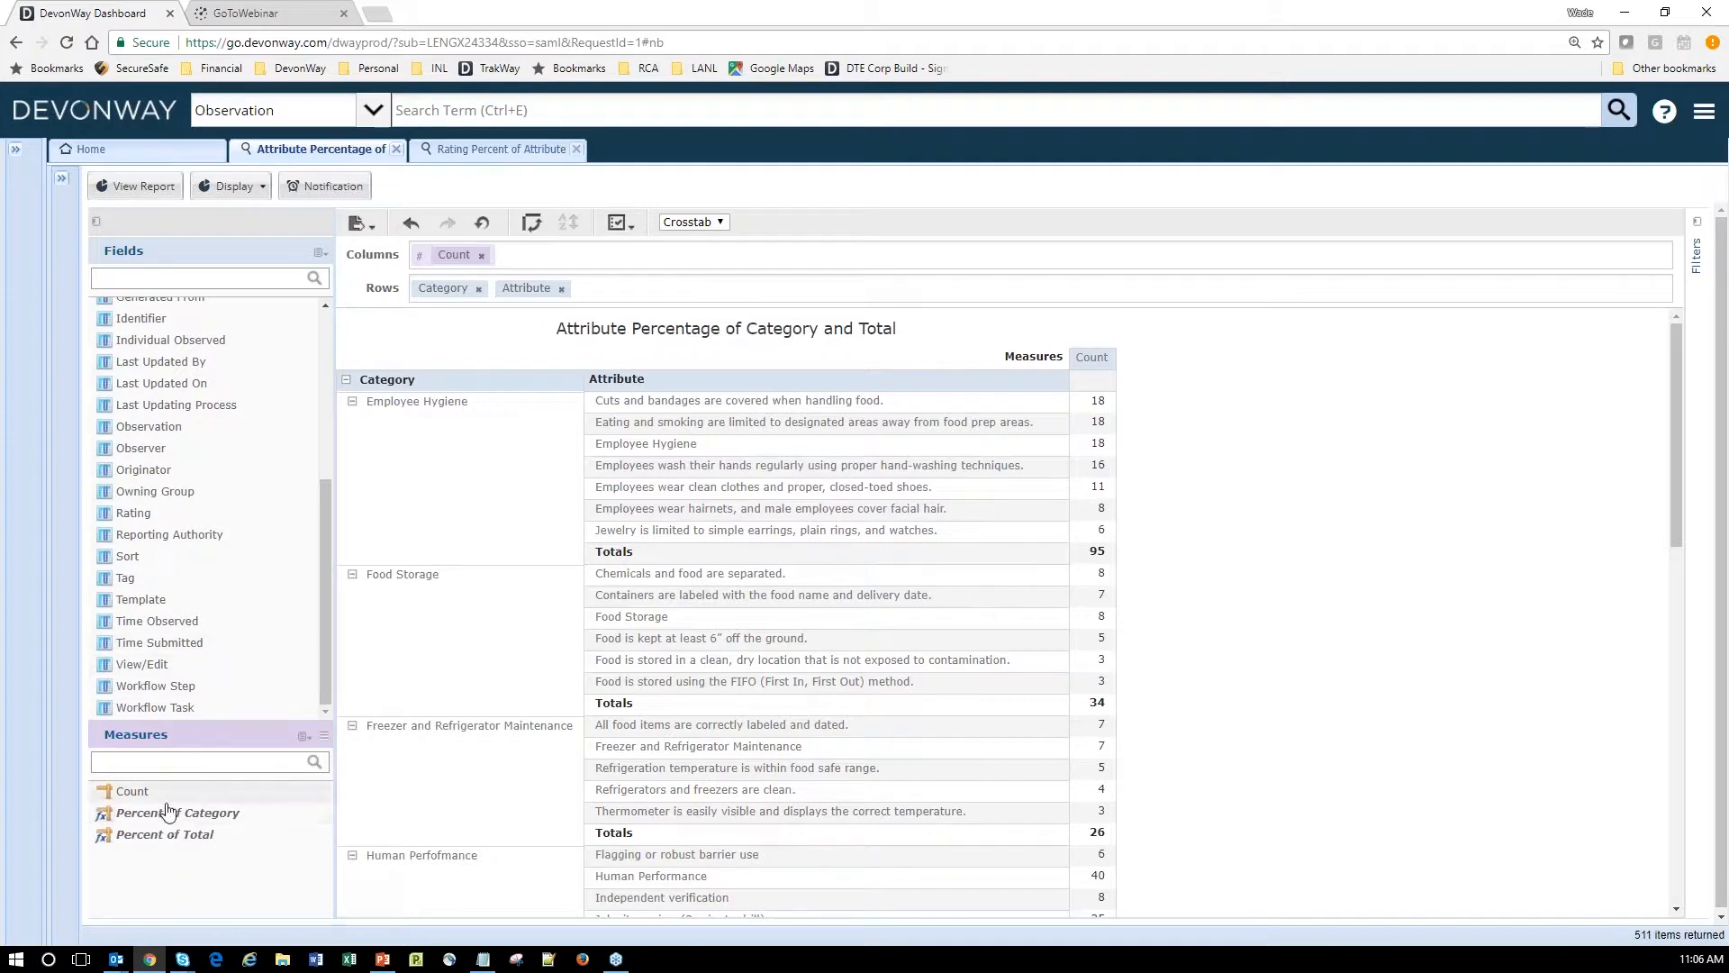
Browse the functions available for a new calculated measure, and close the builder without creating one.
left_click(304, 737)
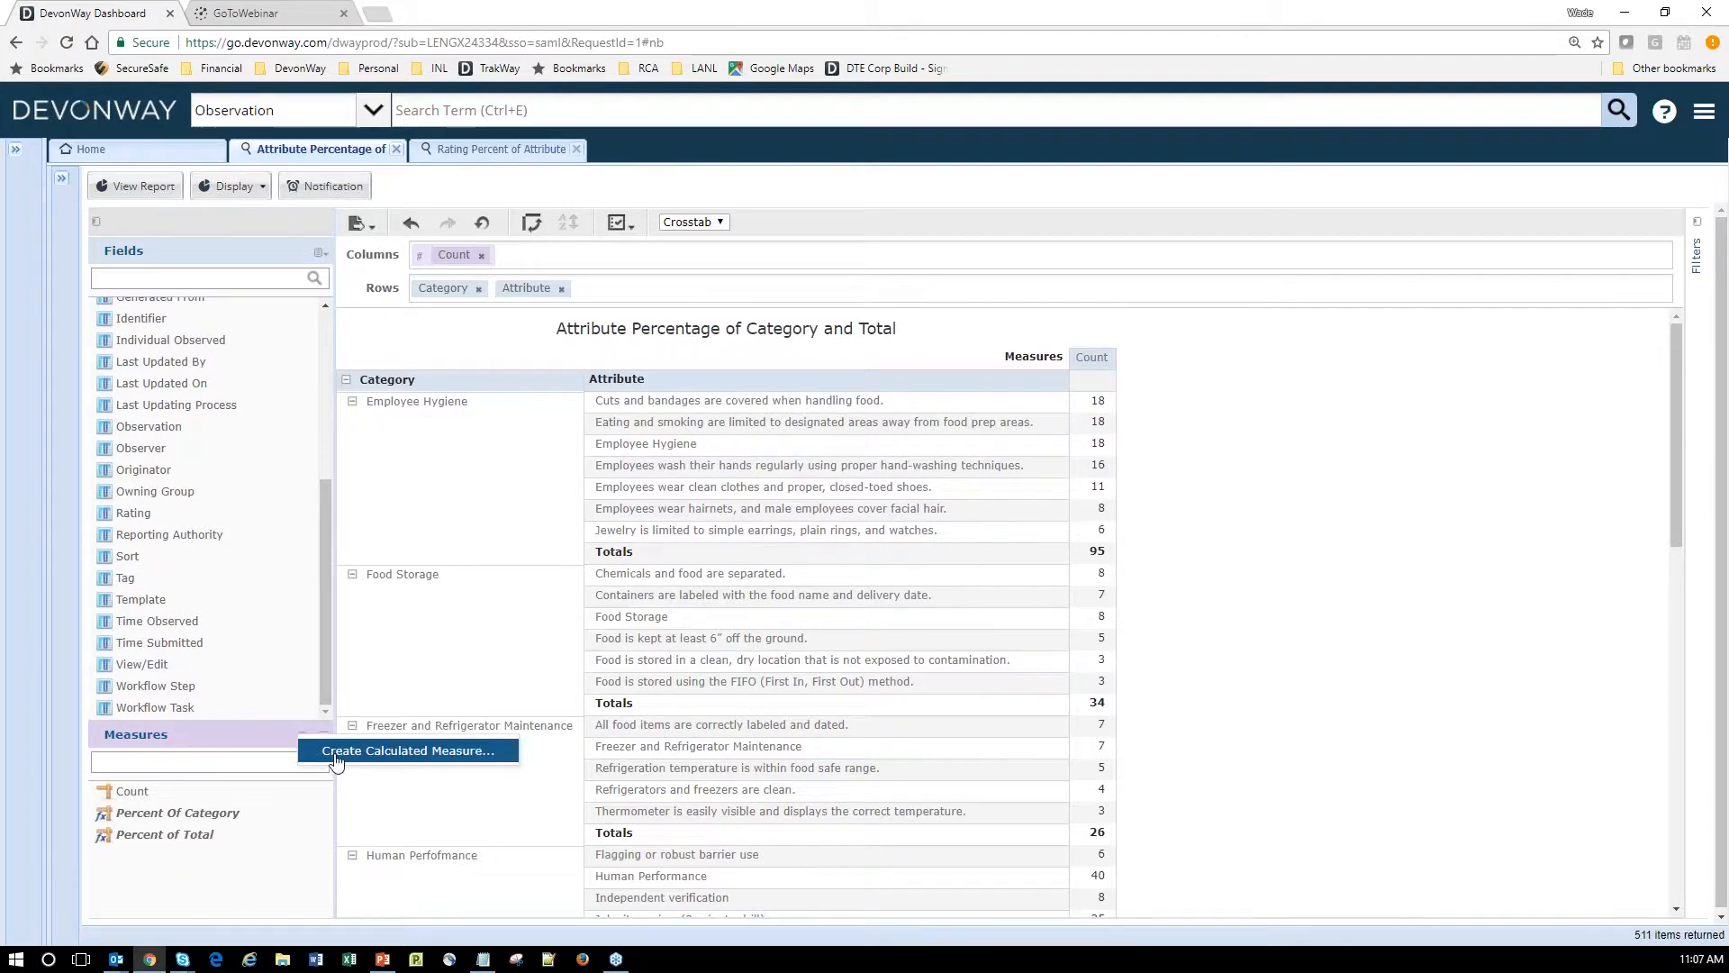
left_click(335, 754)
scroll(888, 664, "down", 6)
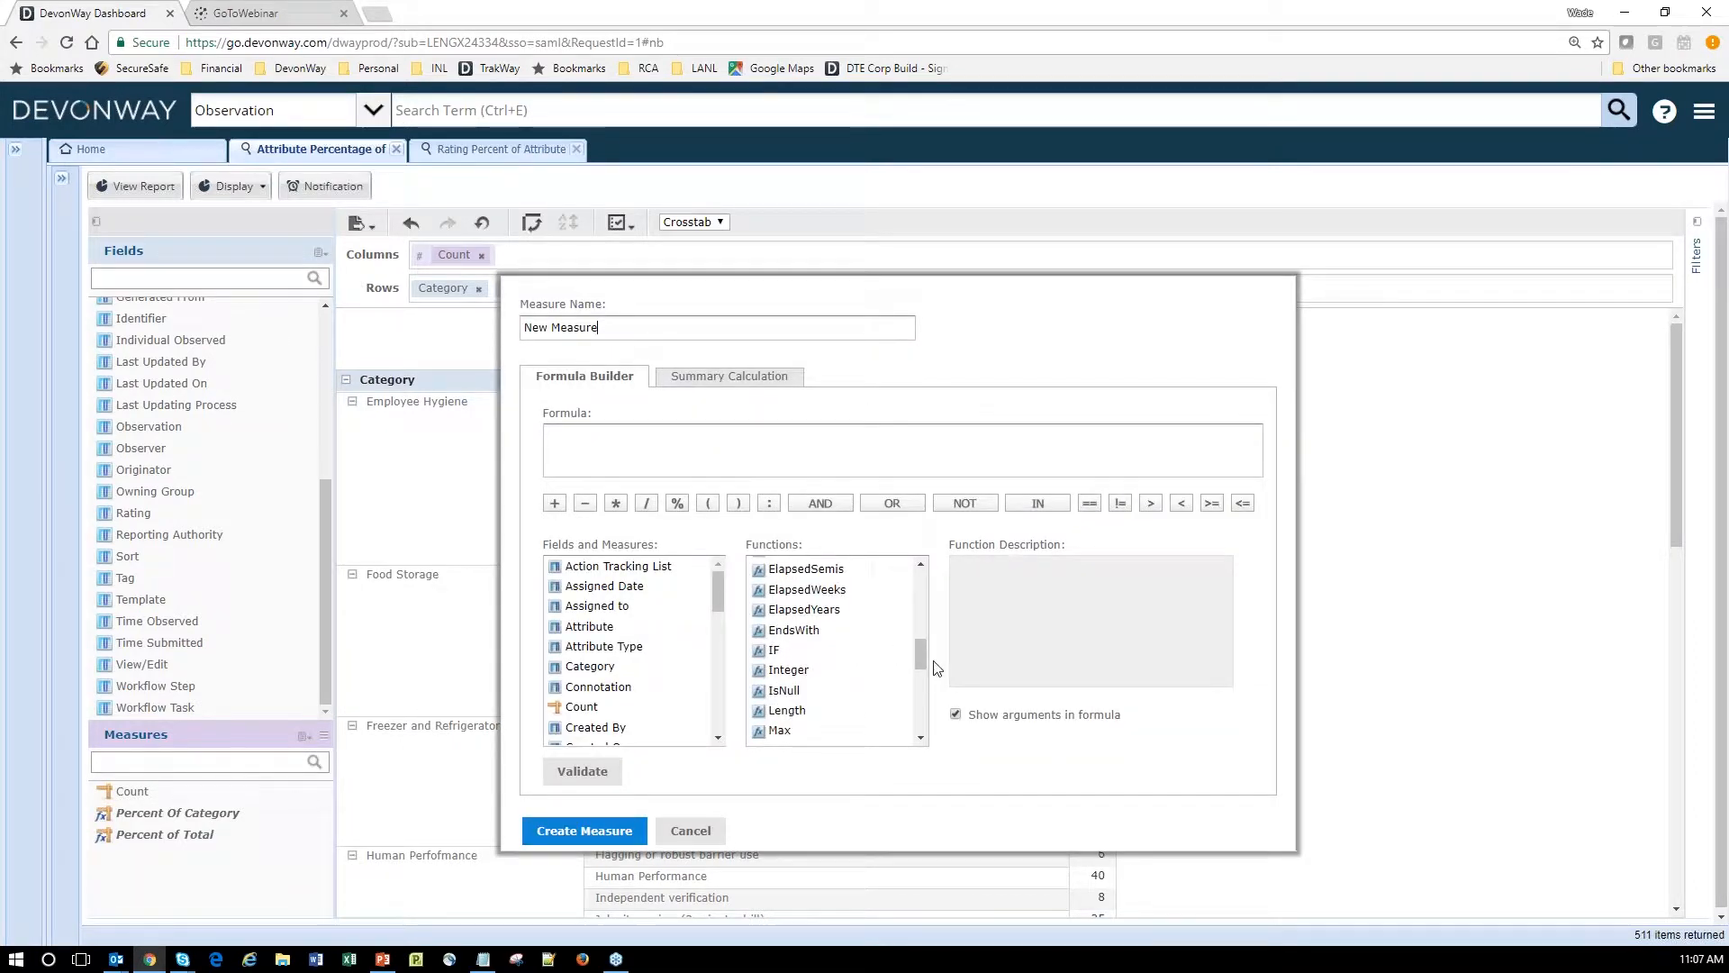
left_click_drag(926, 669, 925, 696)
scroll(923, 695, "down", 2)
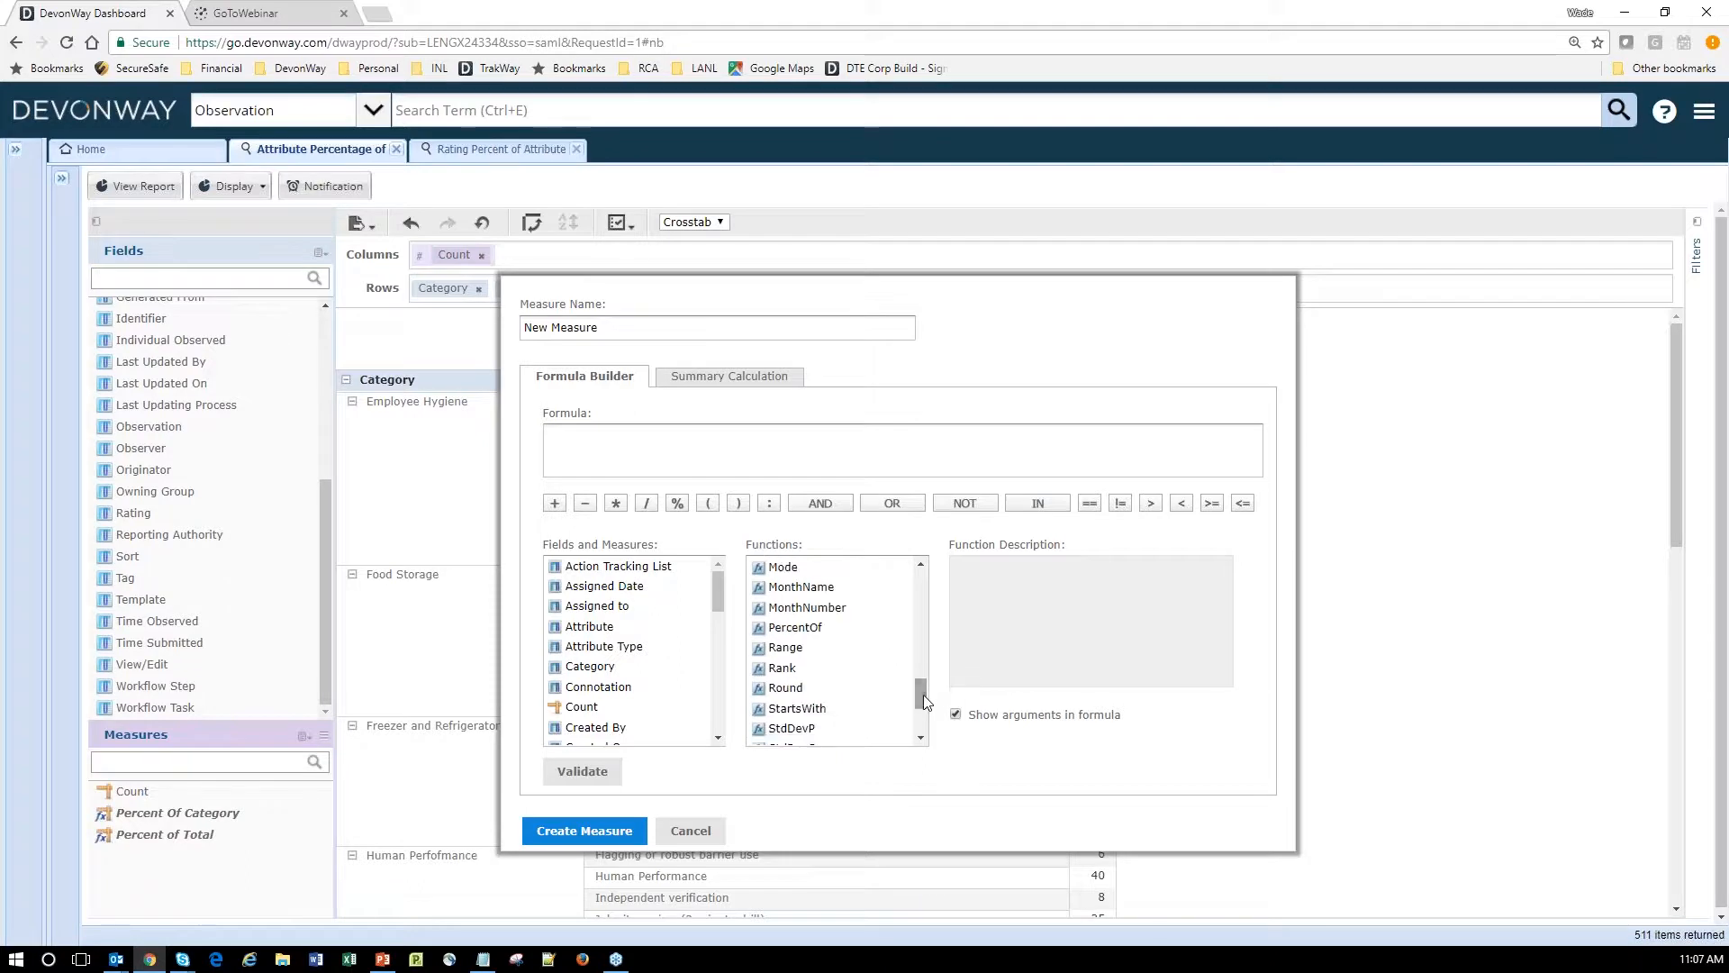
left_click(690, 831)
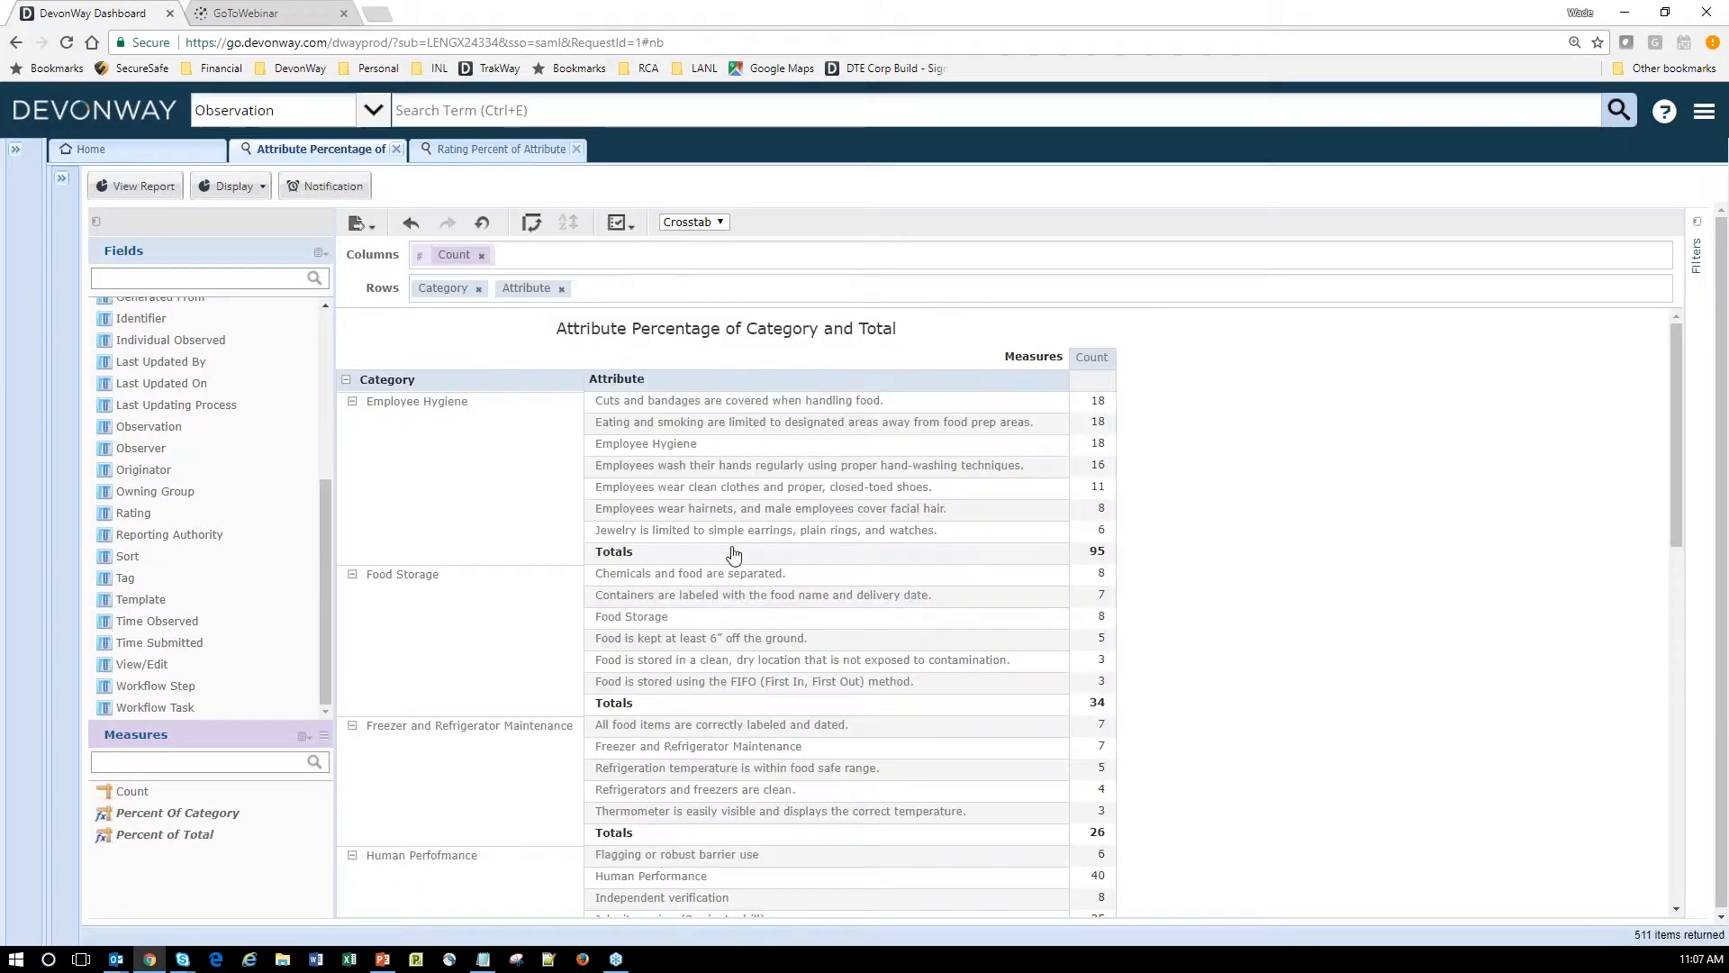
Inspect the Percent Of Category formula's Count and RowGroup arguments and the PercentOf function description, leaving the measure unsaved.
right_click(210, 814)
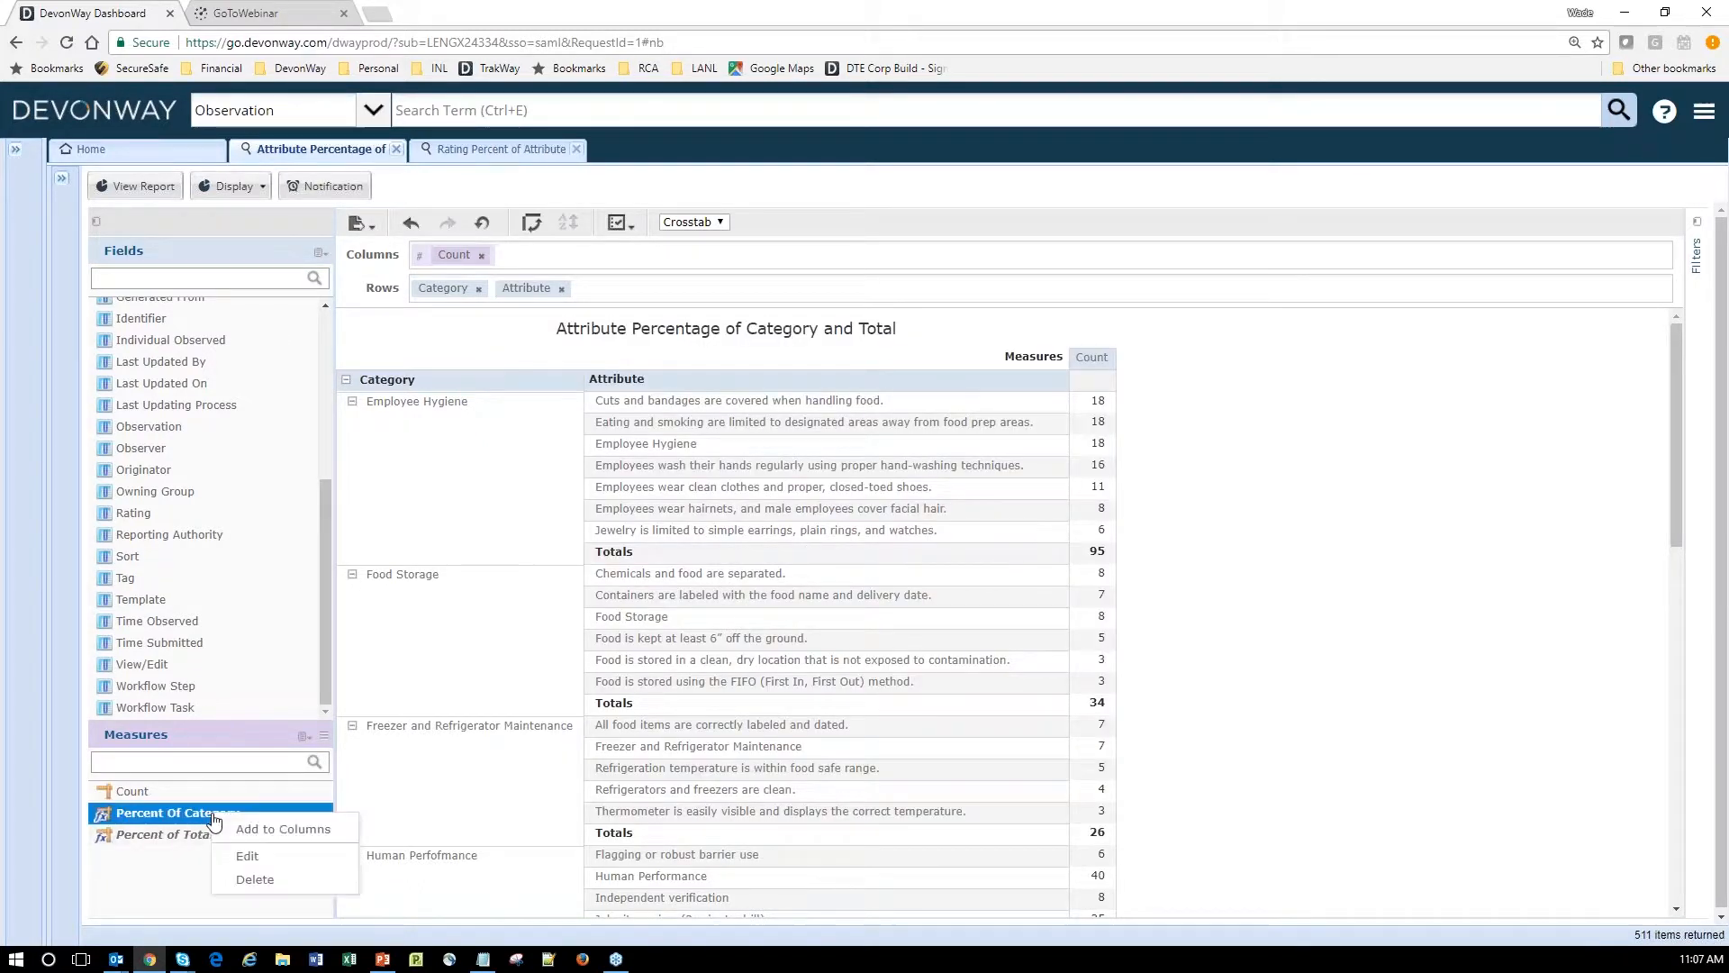
left_click(262, 857)
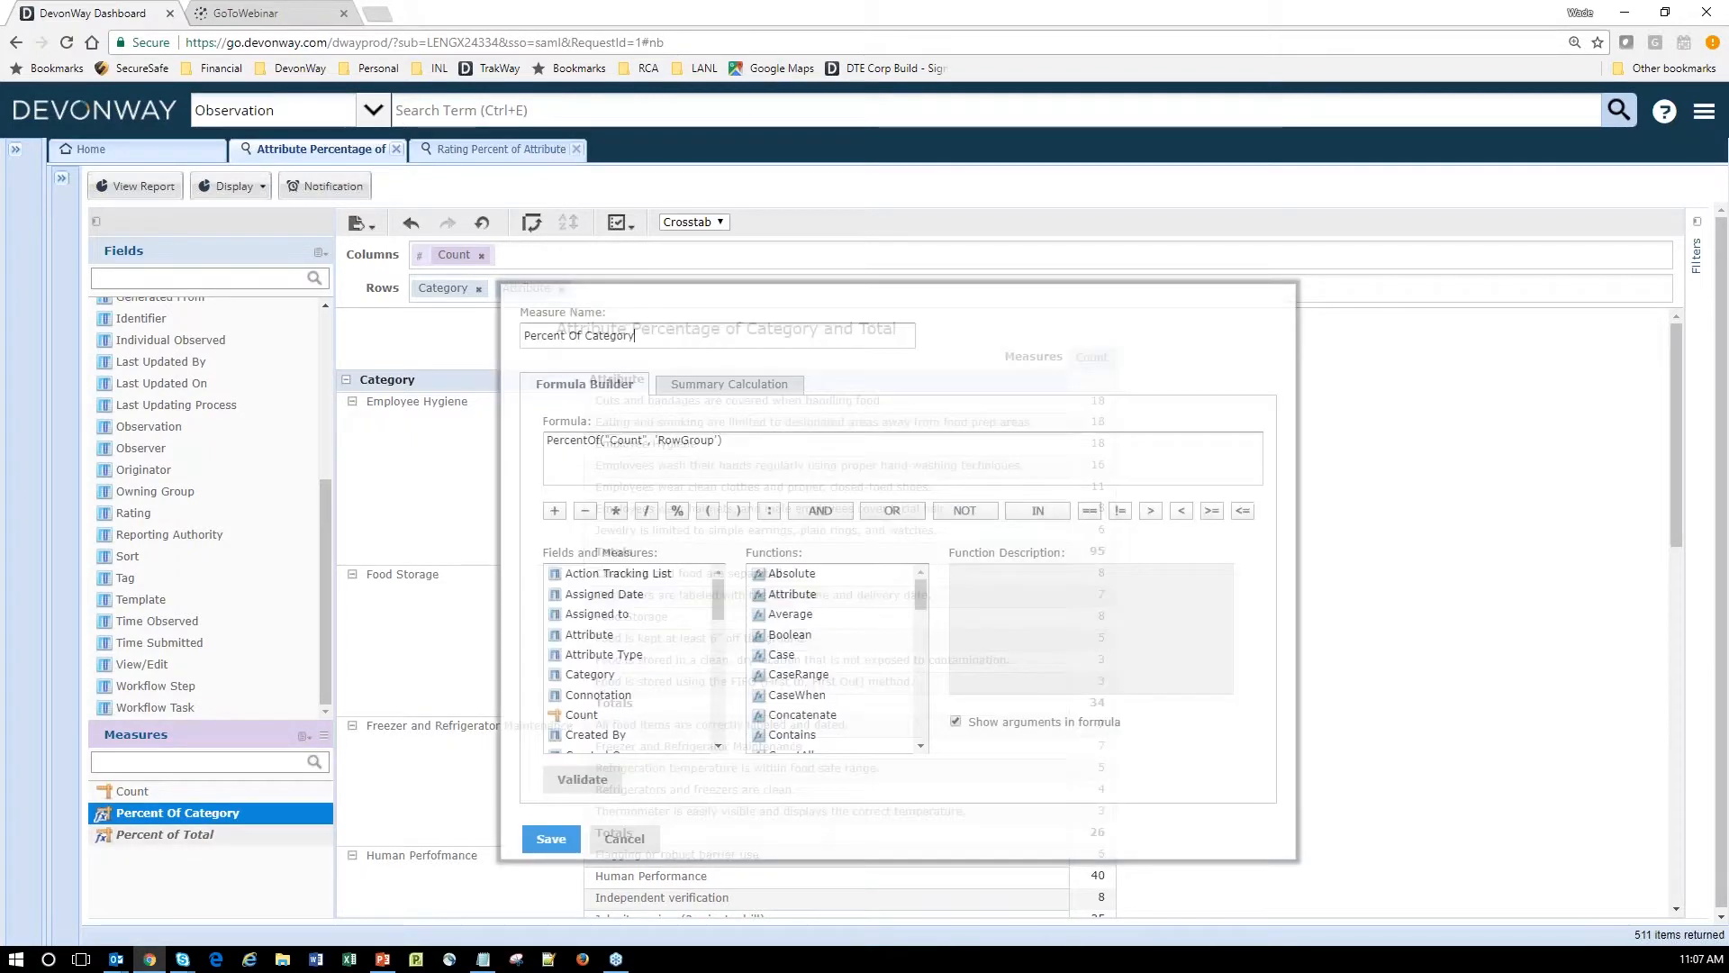
left_click_drag(920, 596, 910, 685)
left_click(836, 692)
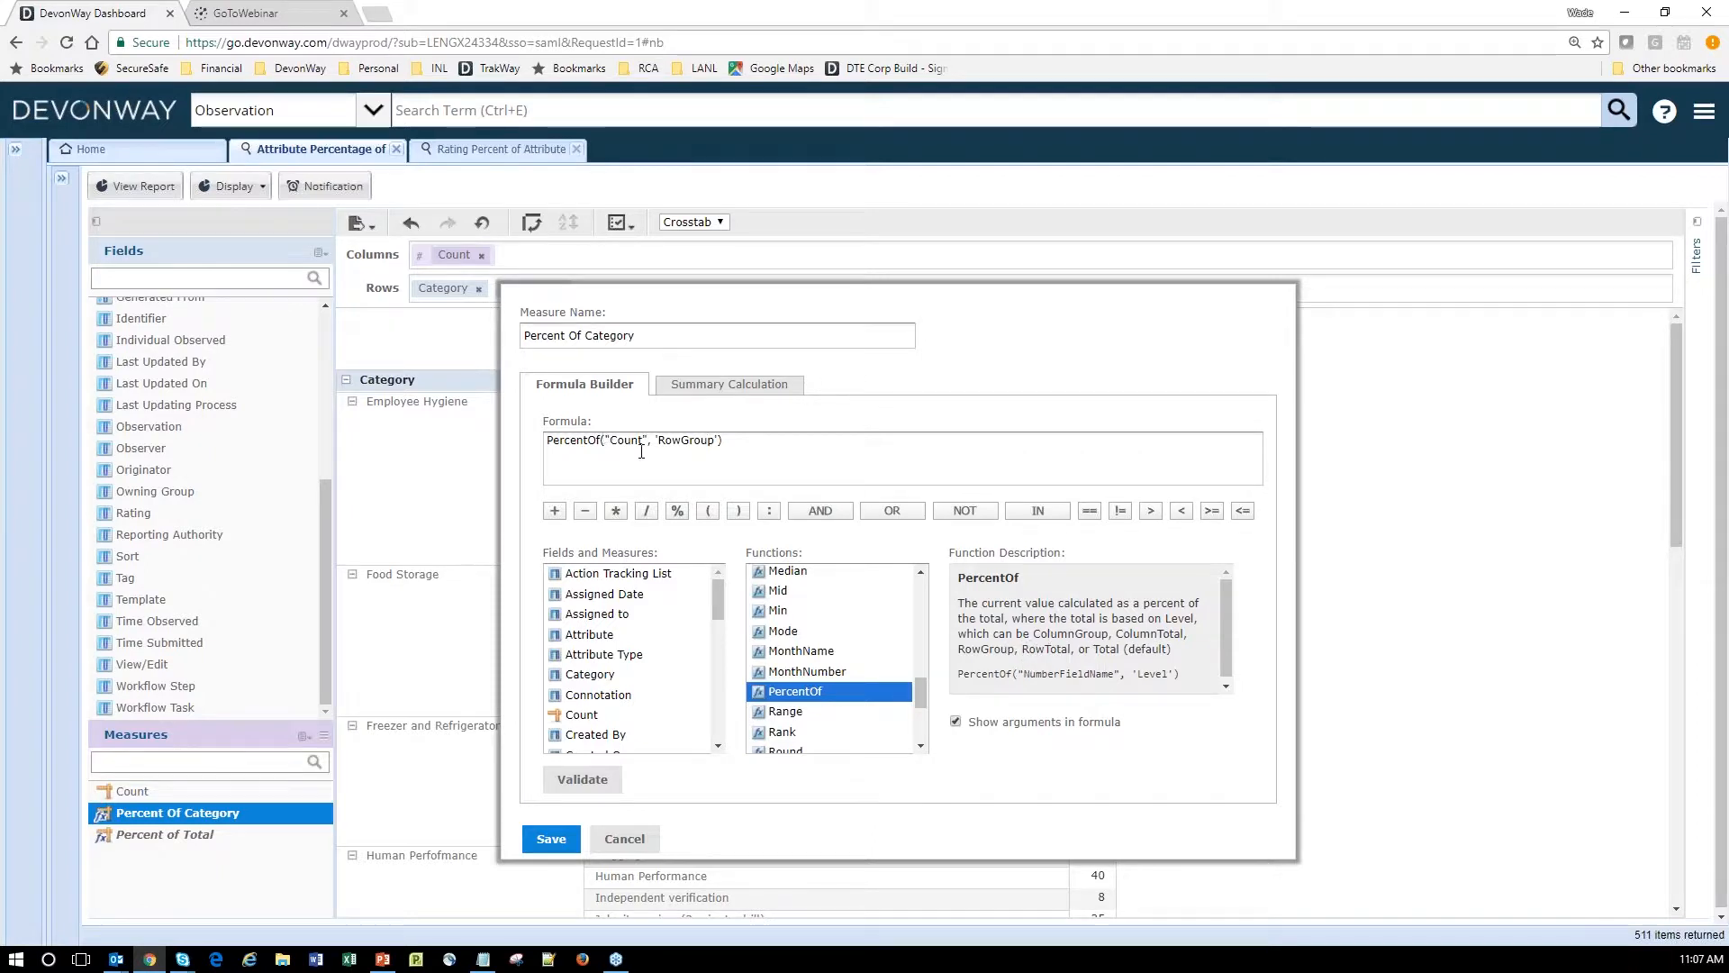
left_click_drag(610, 441, 645, 441)
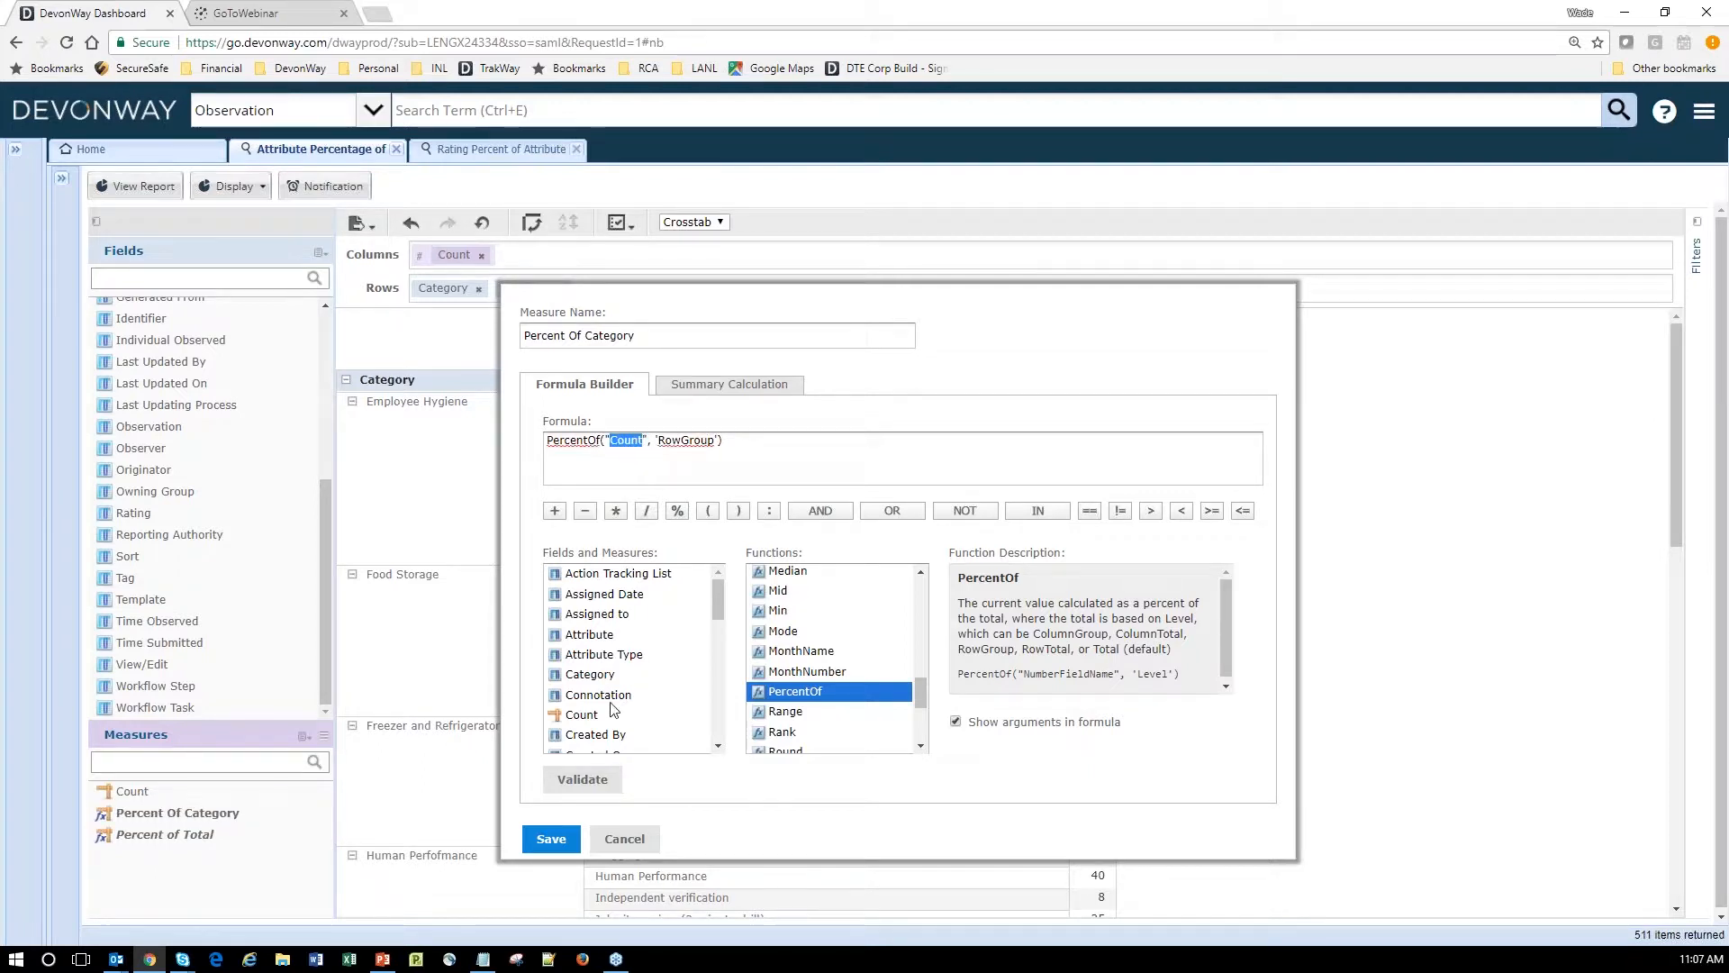
left_click(687, 440)
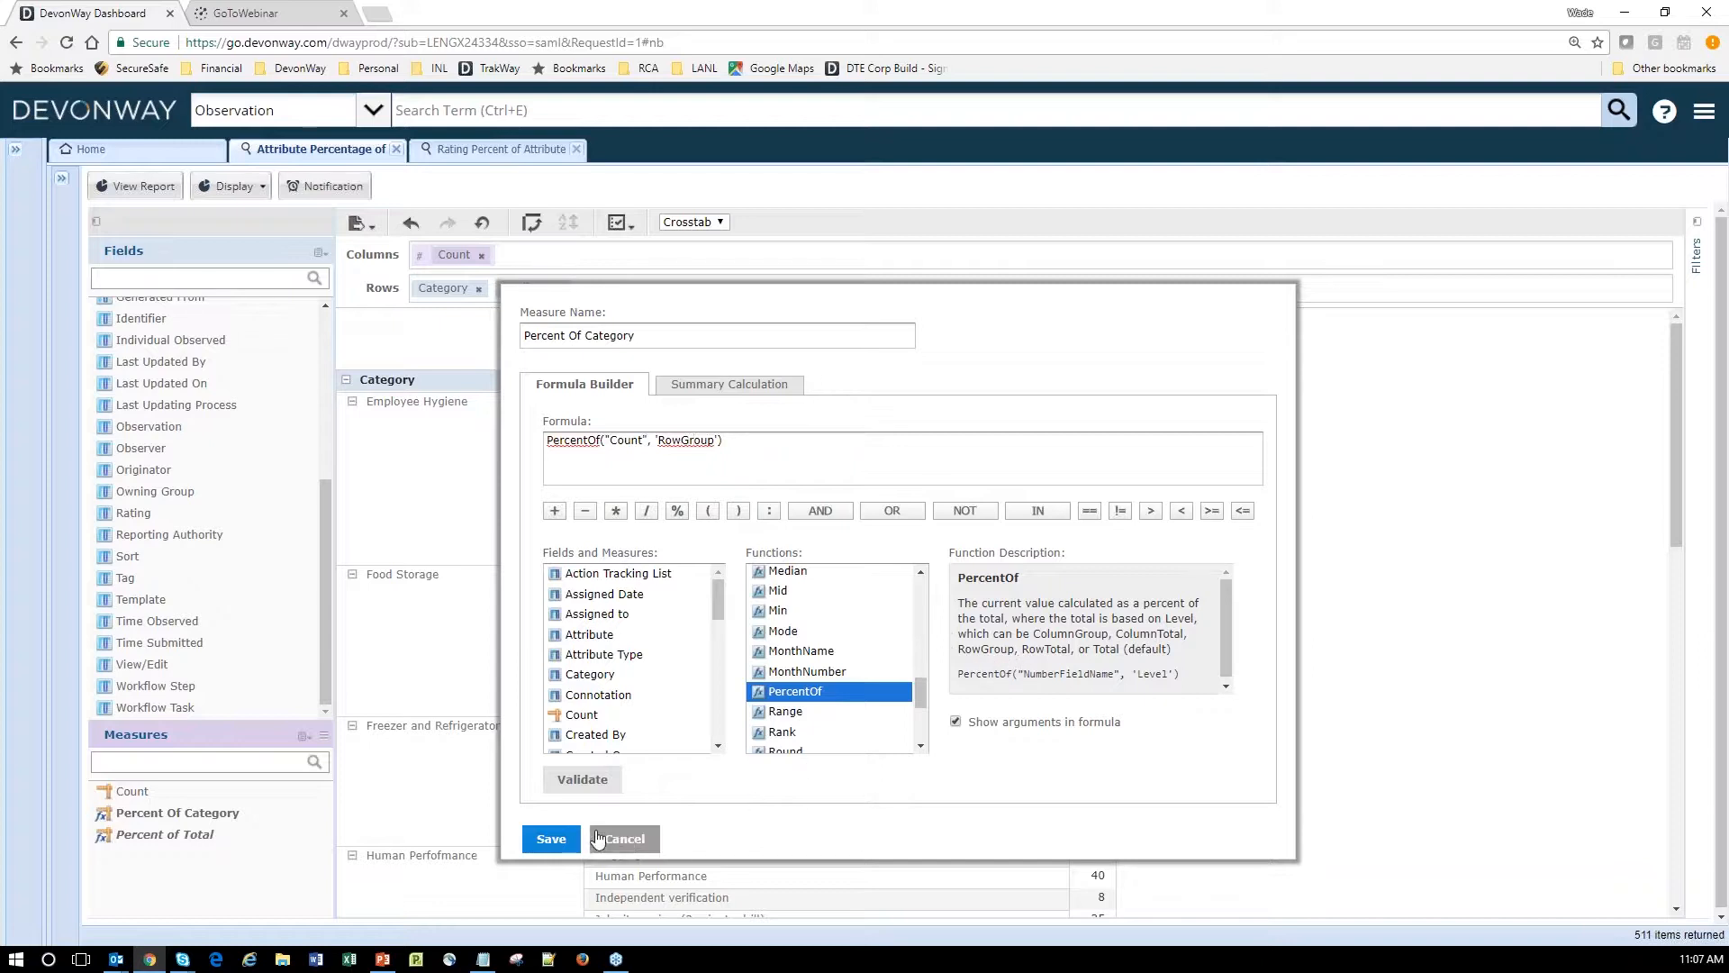
left_click(627, 840)
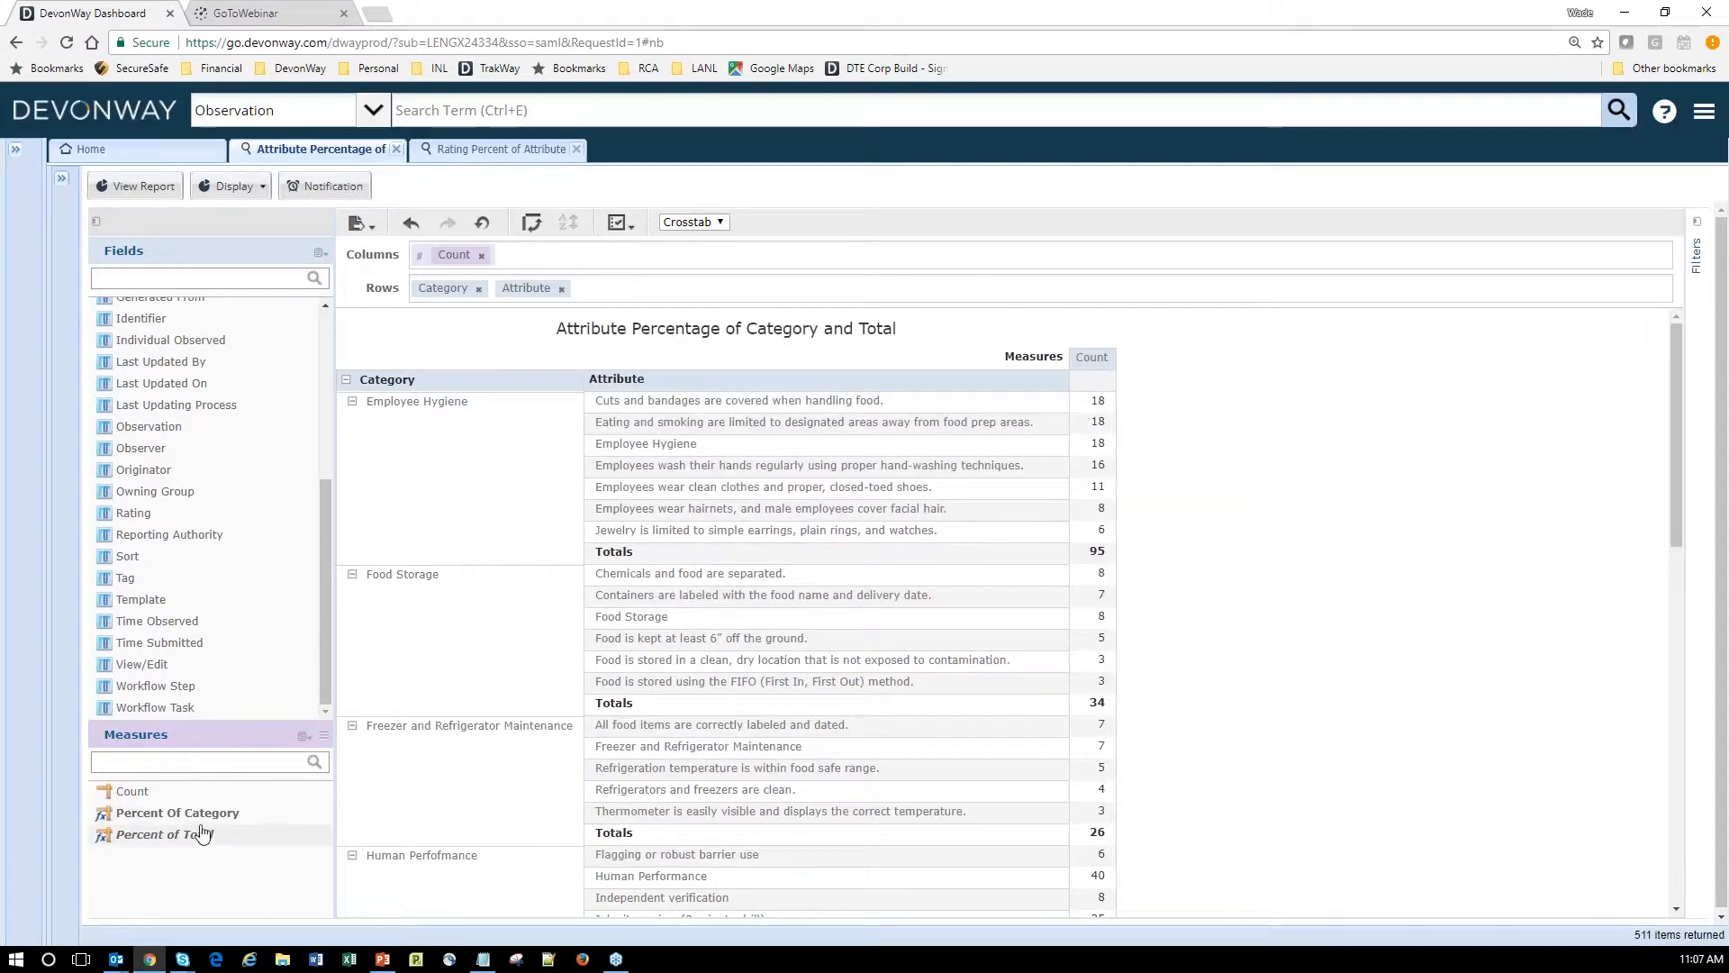
Add the Percent Of Category and Percent of Total measures to the crosstab columns.
double_click(136, 814)
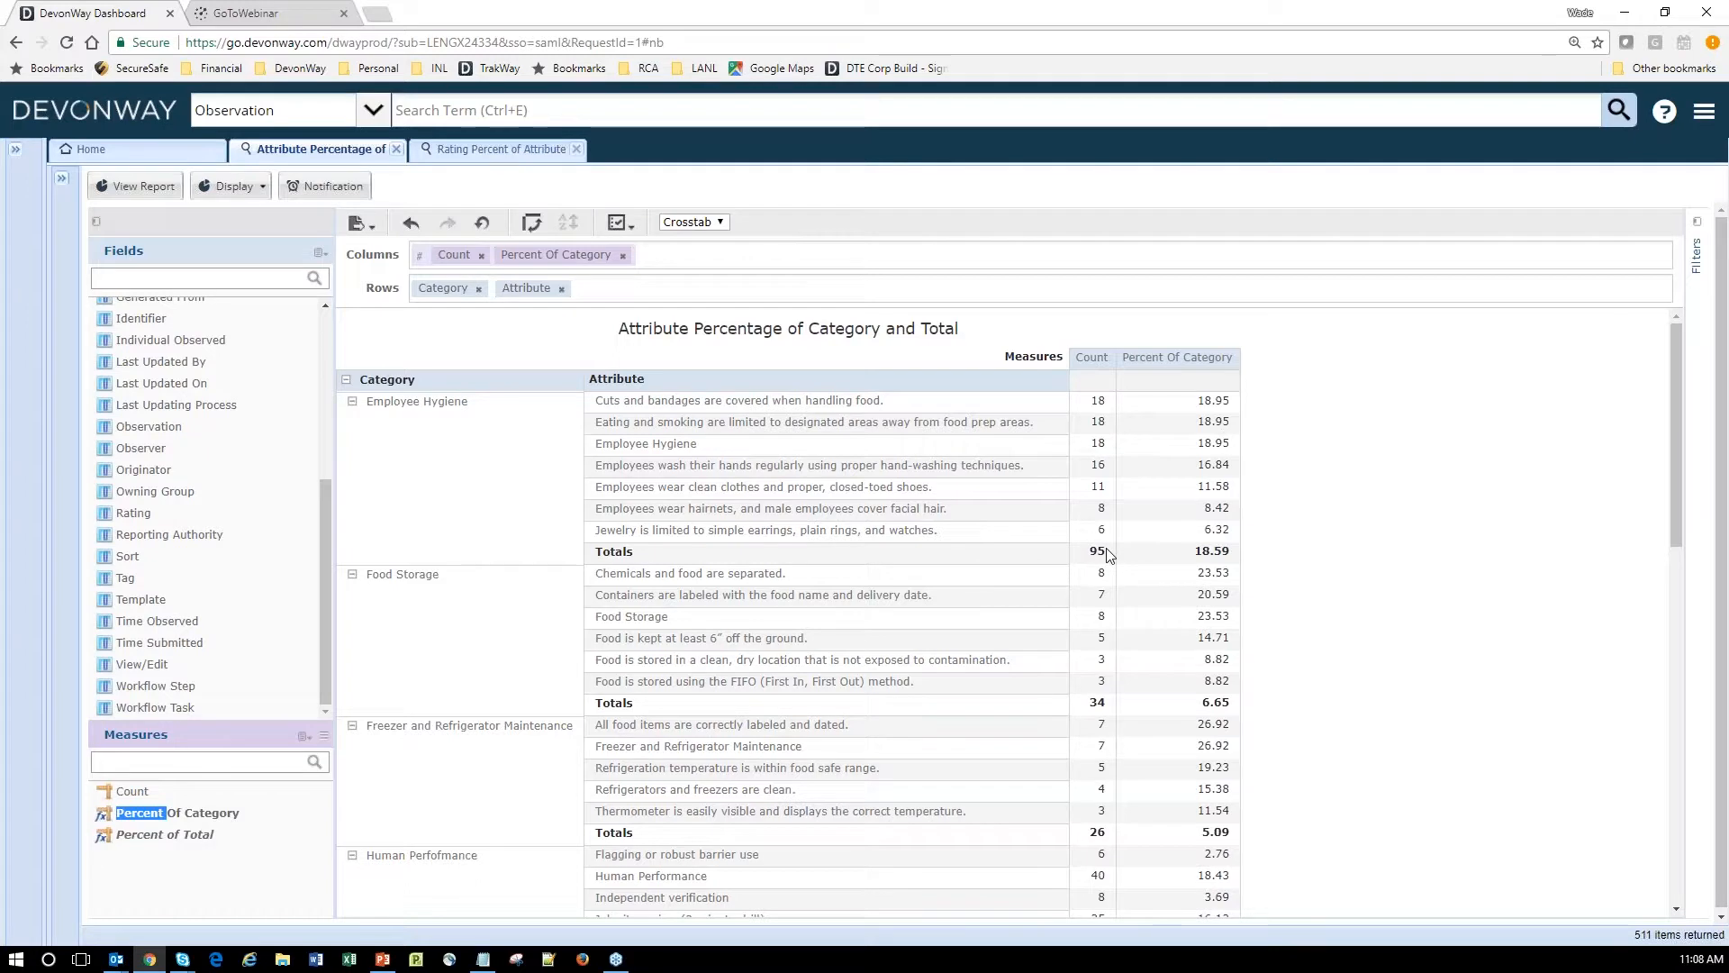
left_click(165, 840)
double_click(165, 841)
Inspect the RowTotal argument in the Percent of Total formula without saving, and check the crosstab's totals.
right_click(168, 843)
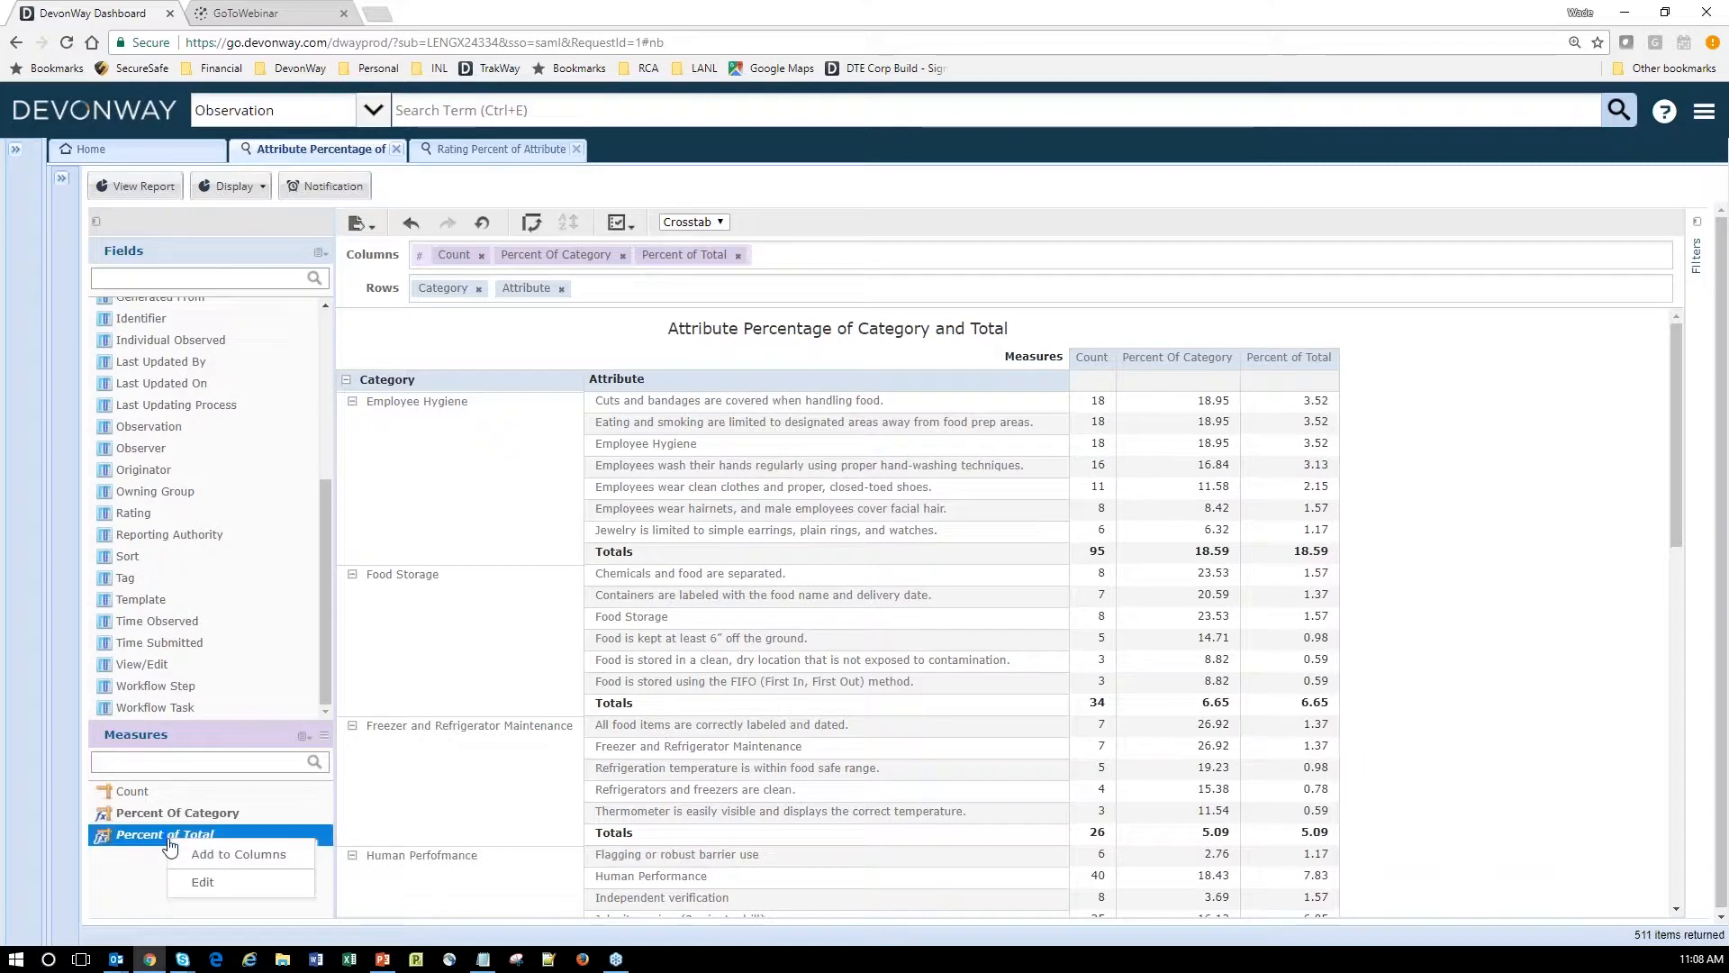
left_click(276, 891)
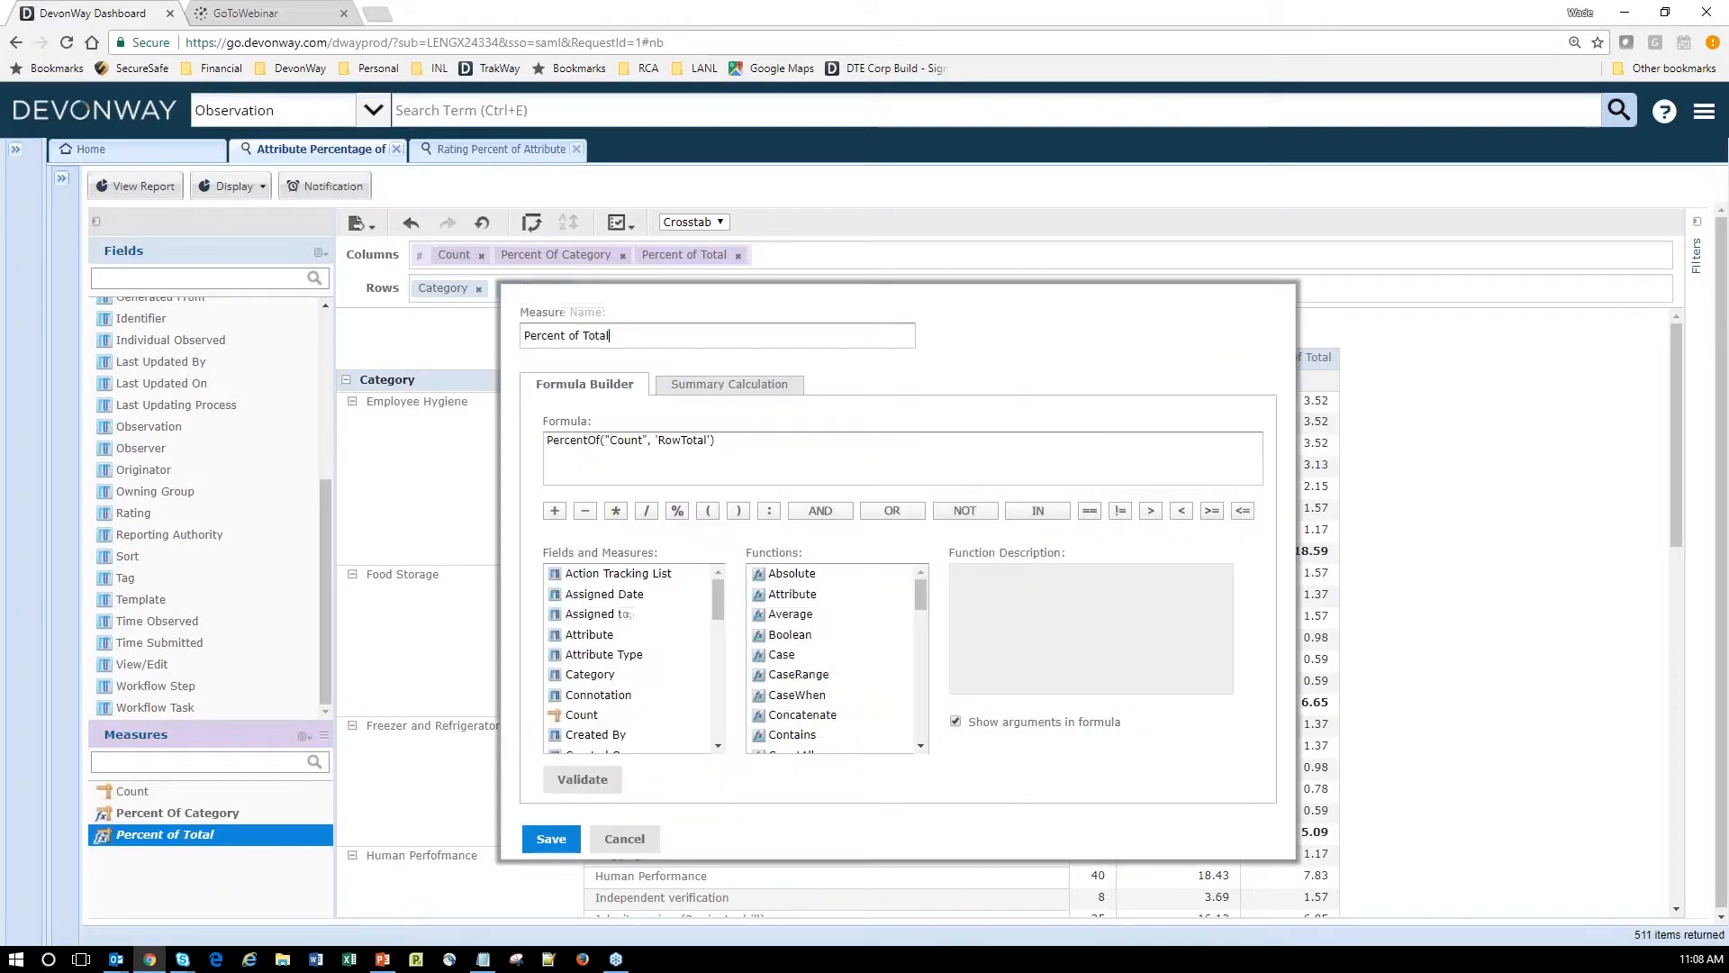
left_click_drag(684, 441, 709, 440)
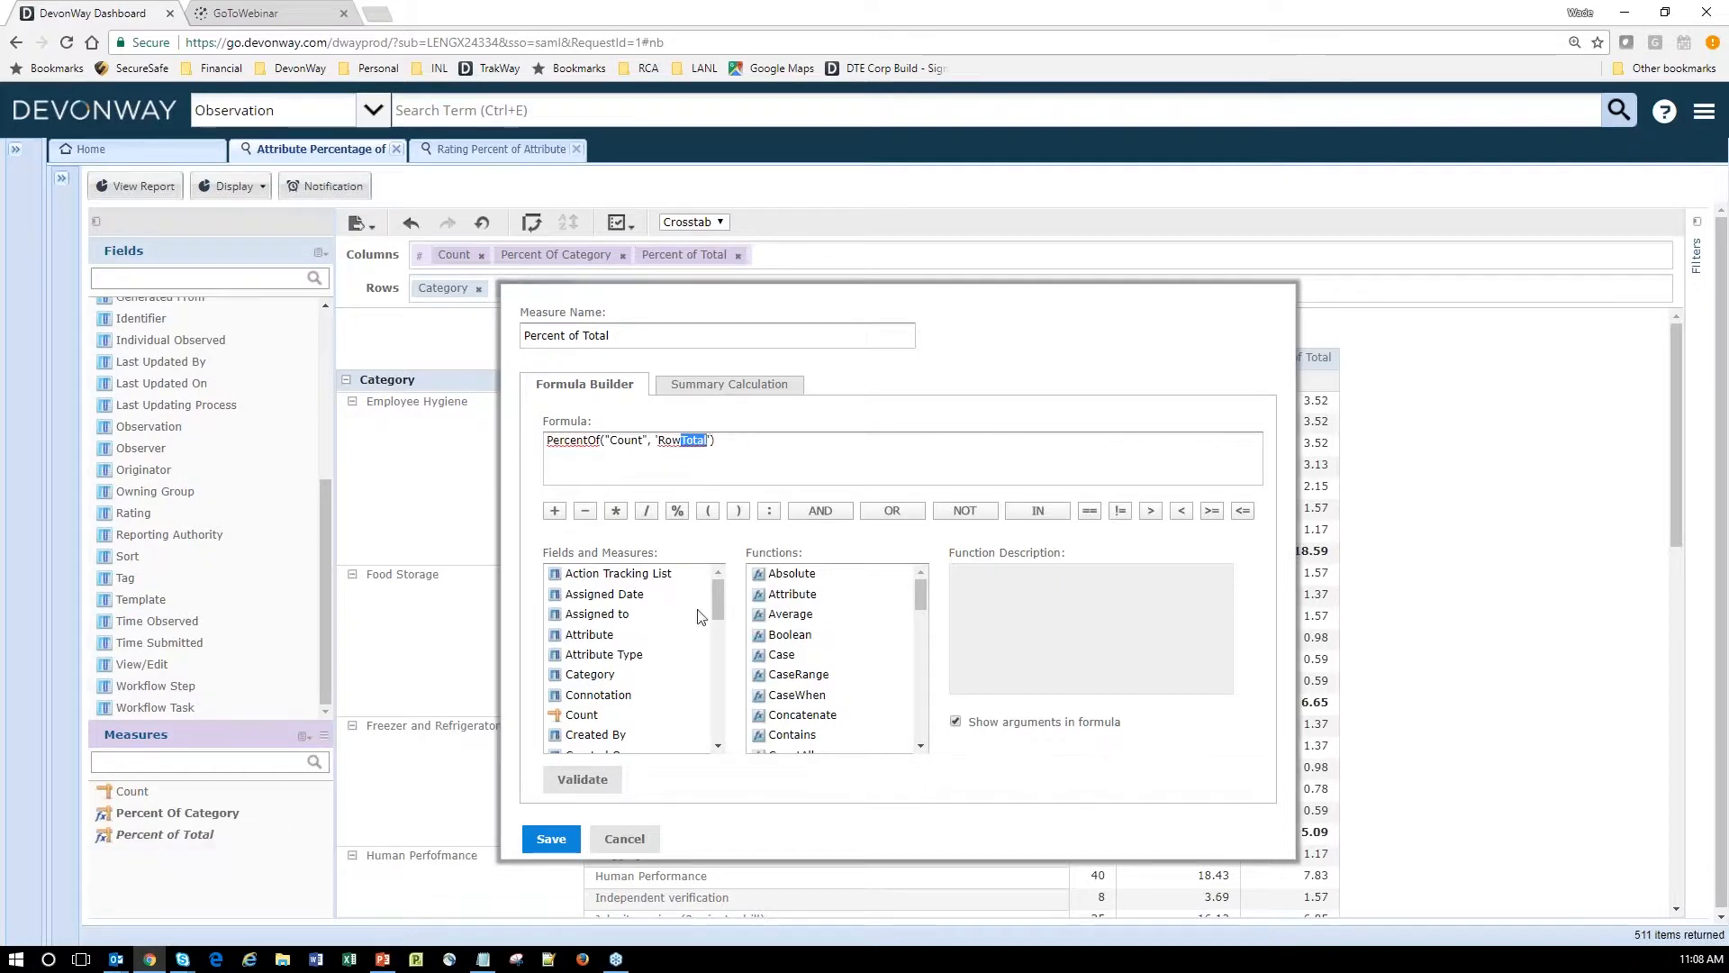
left_click(624, 839)
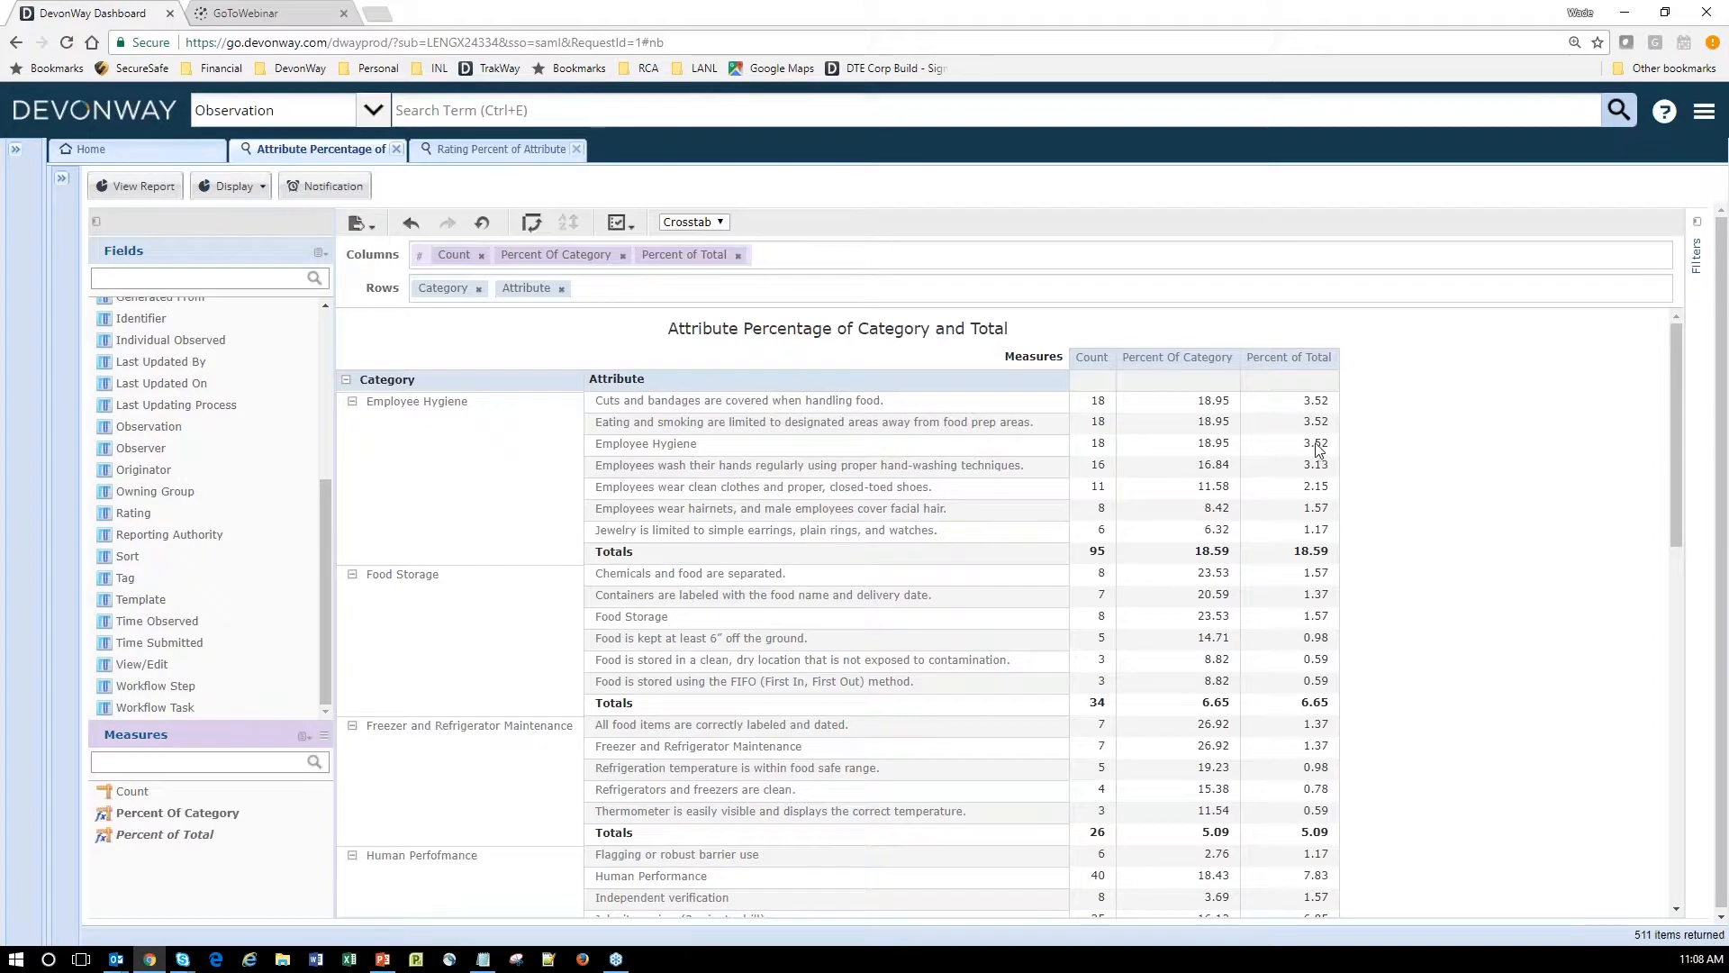
scroll(1279, 464, "down", 10)
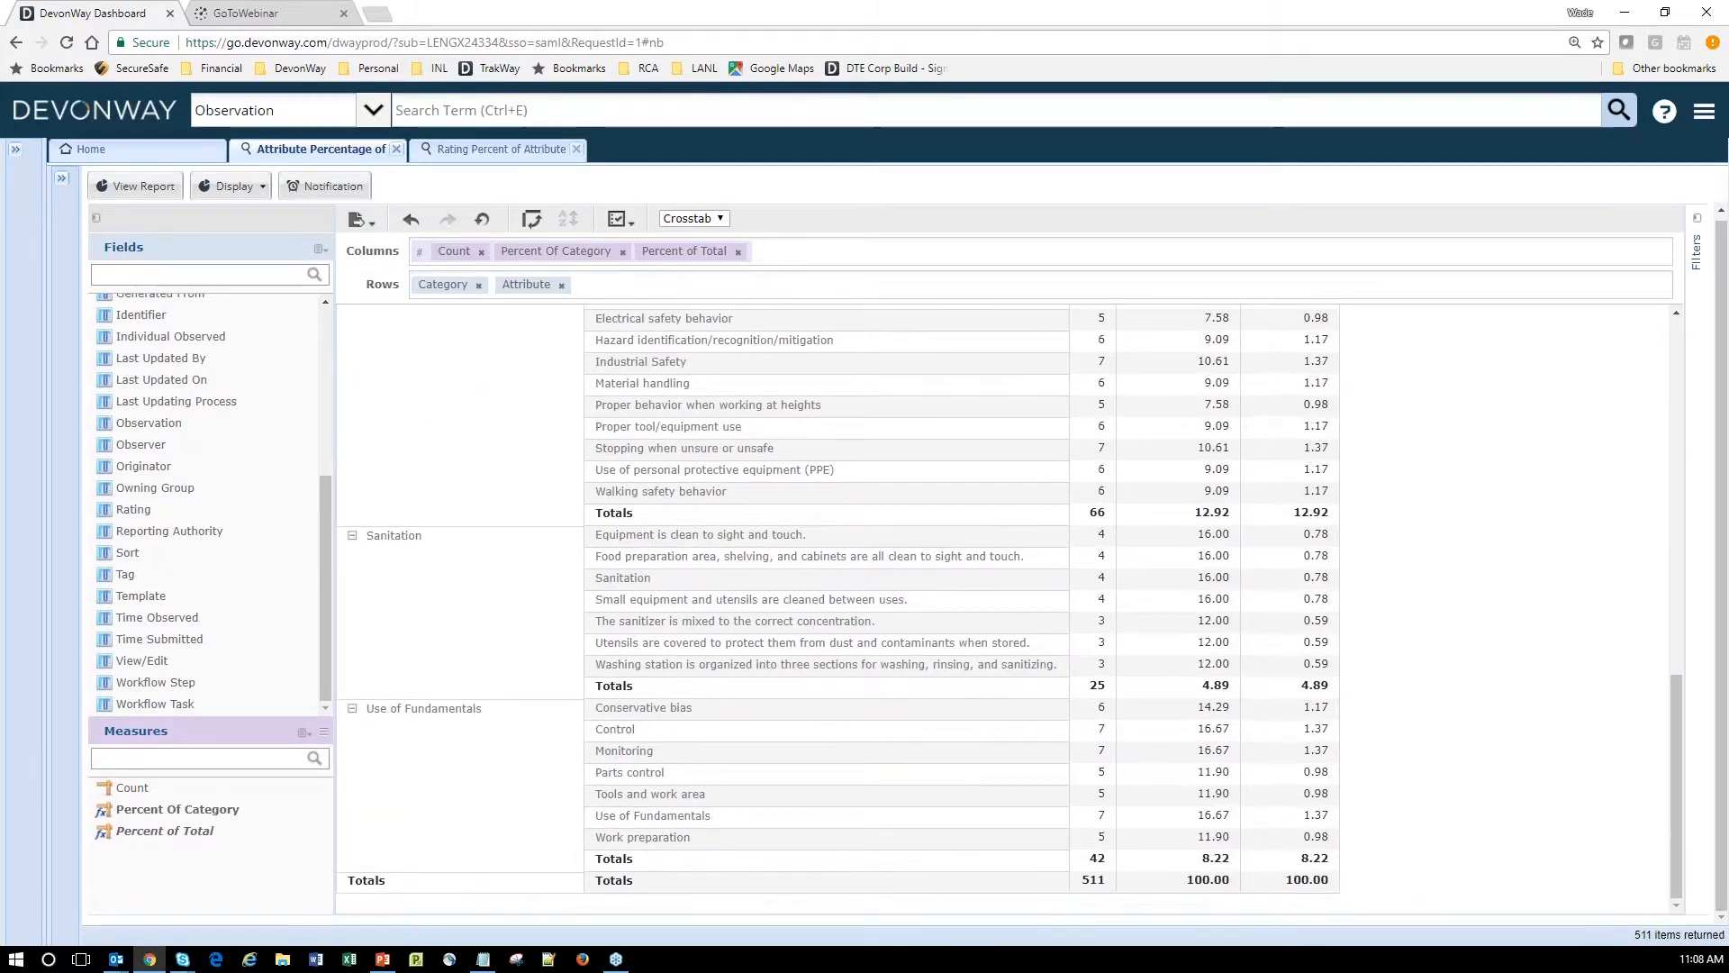
scroll(1054, 869, "up", 10)
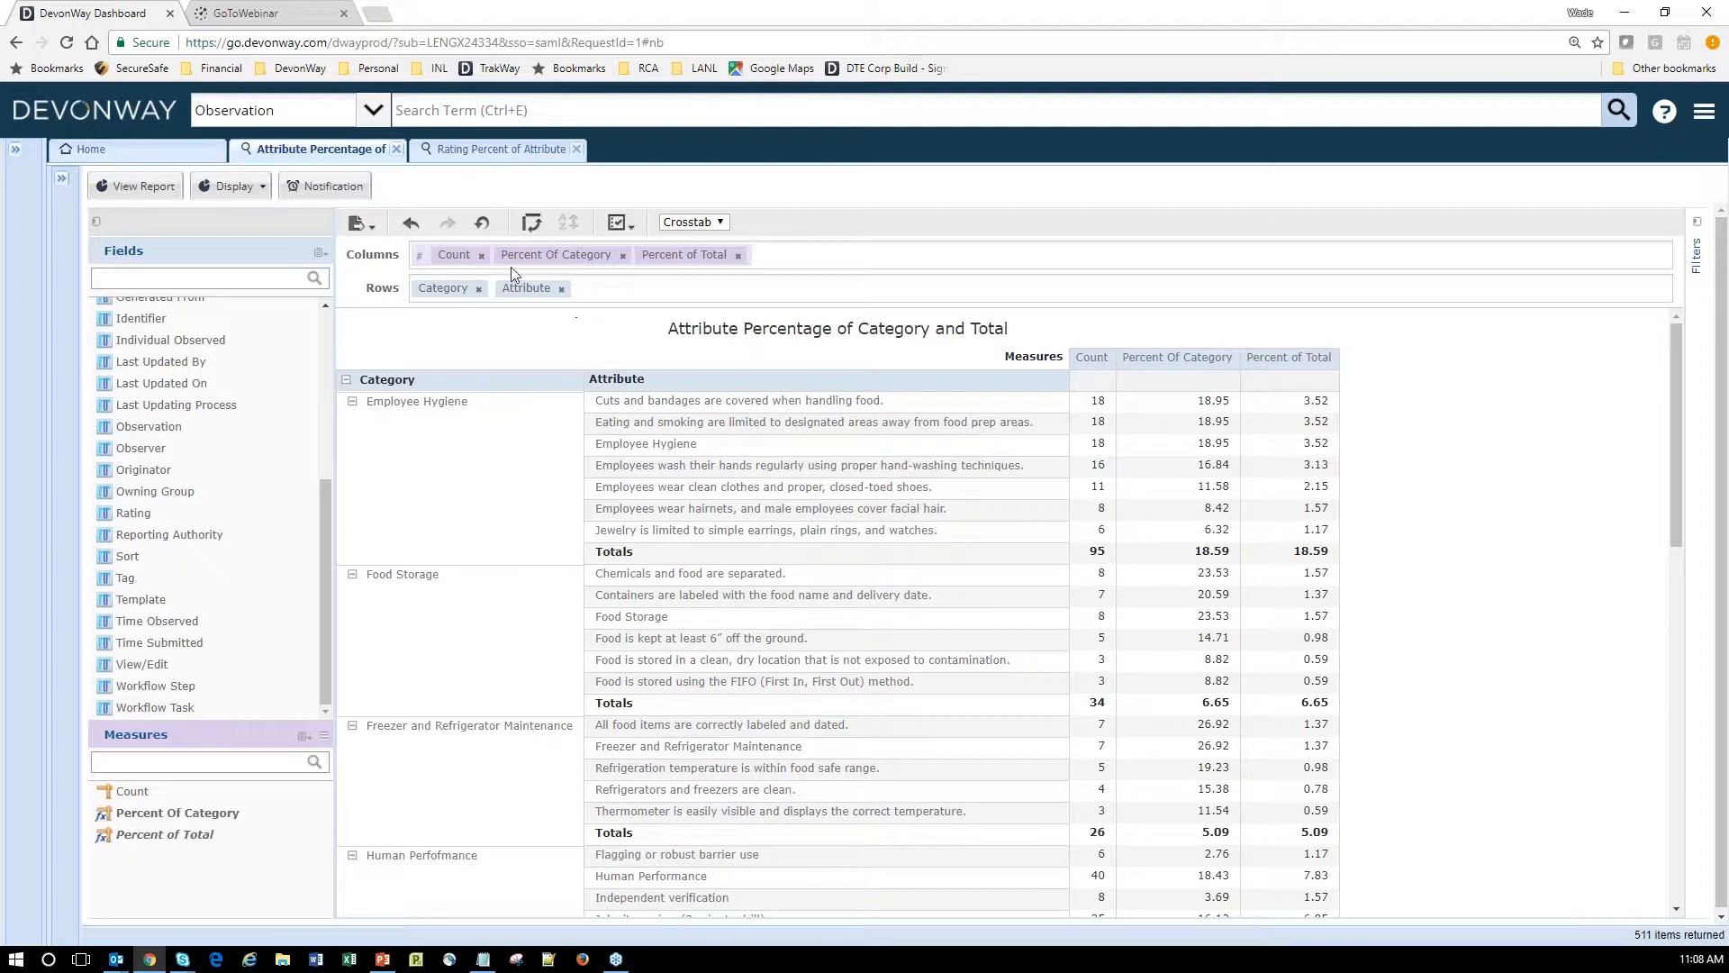
Remove Count from the crosstab columns and change the Percent Of Category data format to whole numbers.
left_click(482, 256)
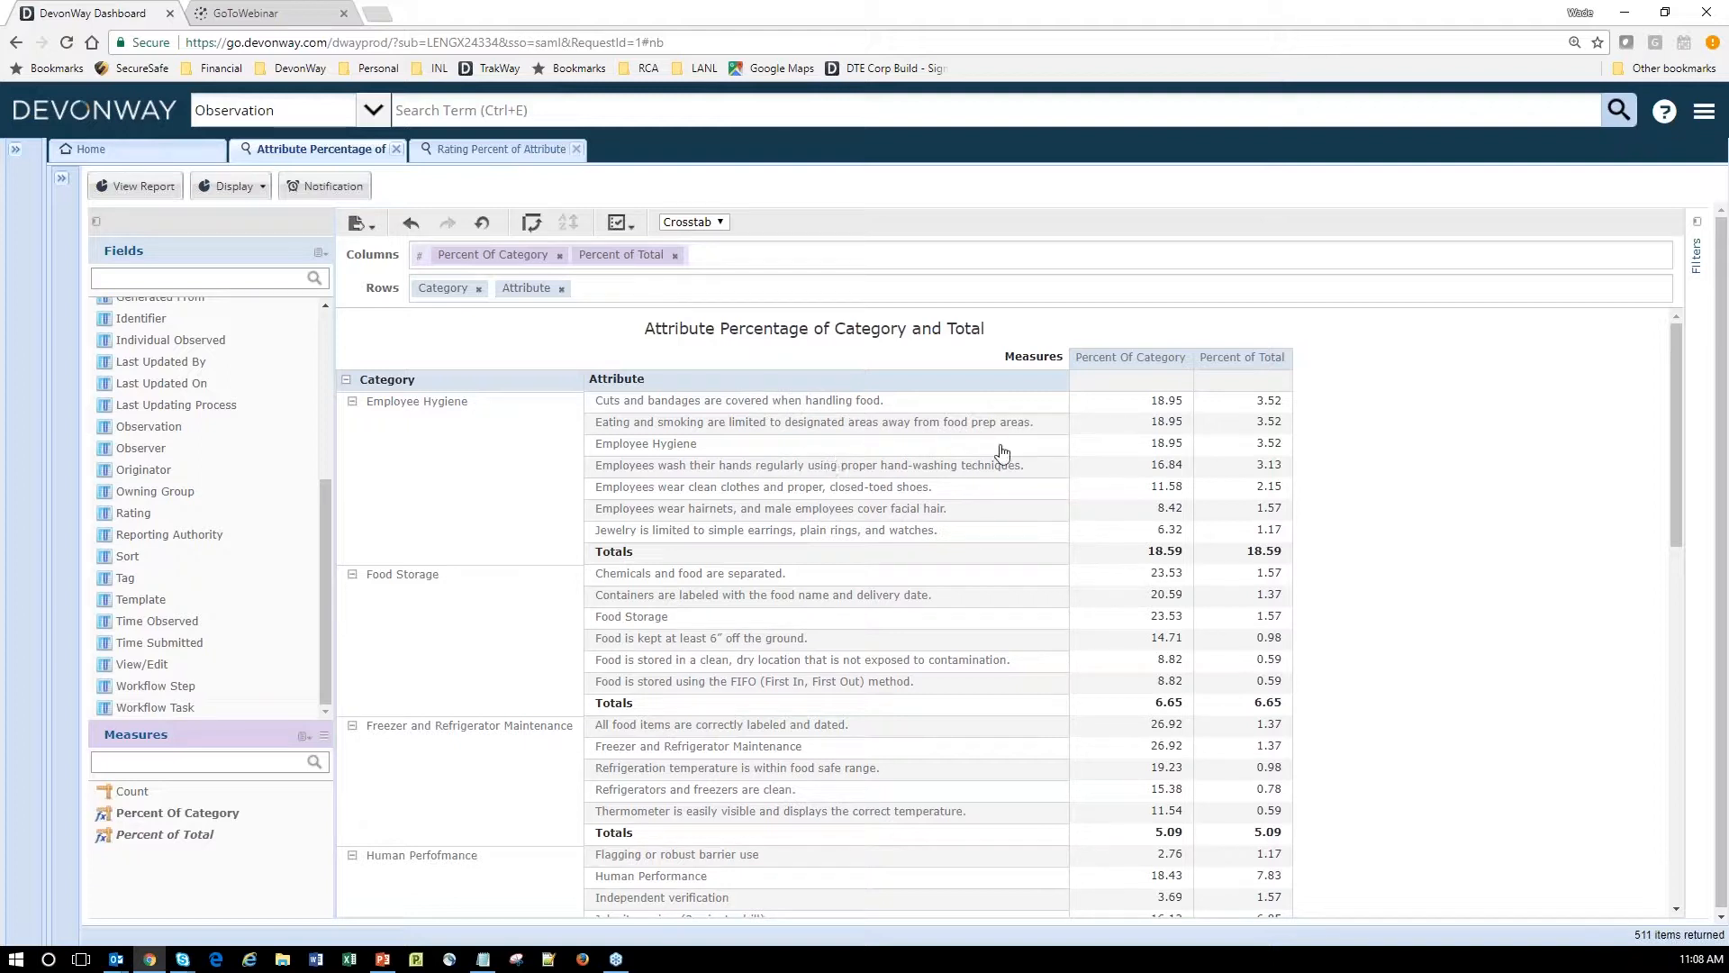
left_click(1163, 360)
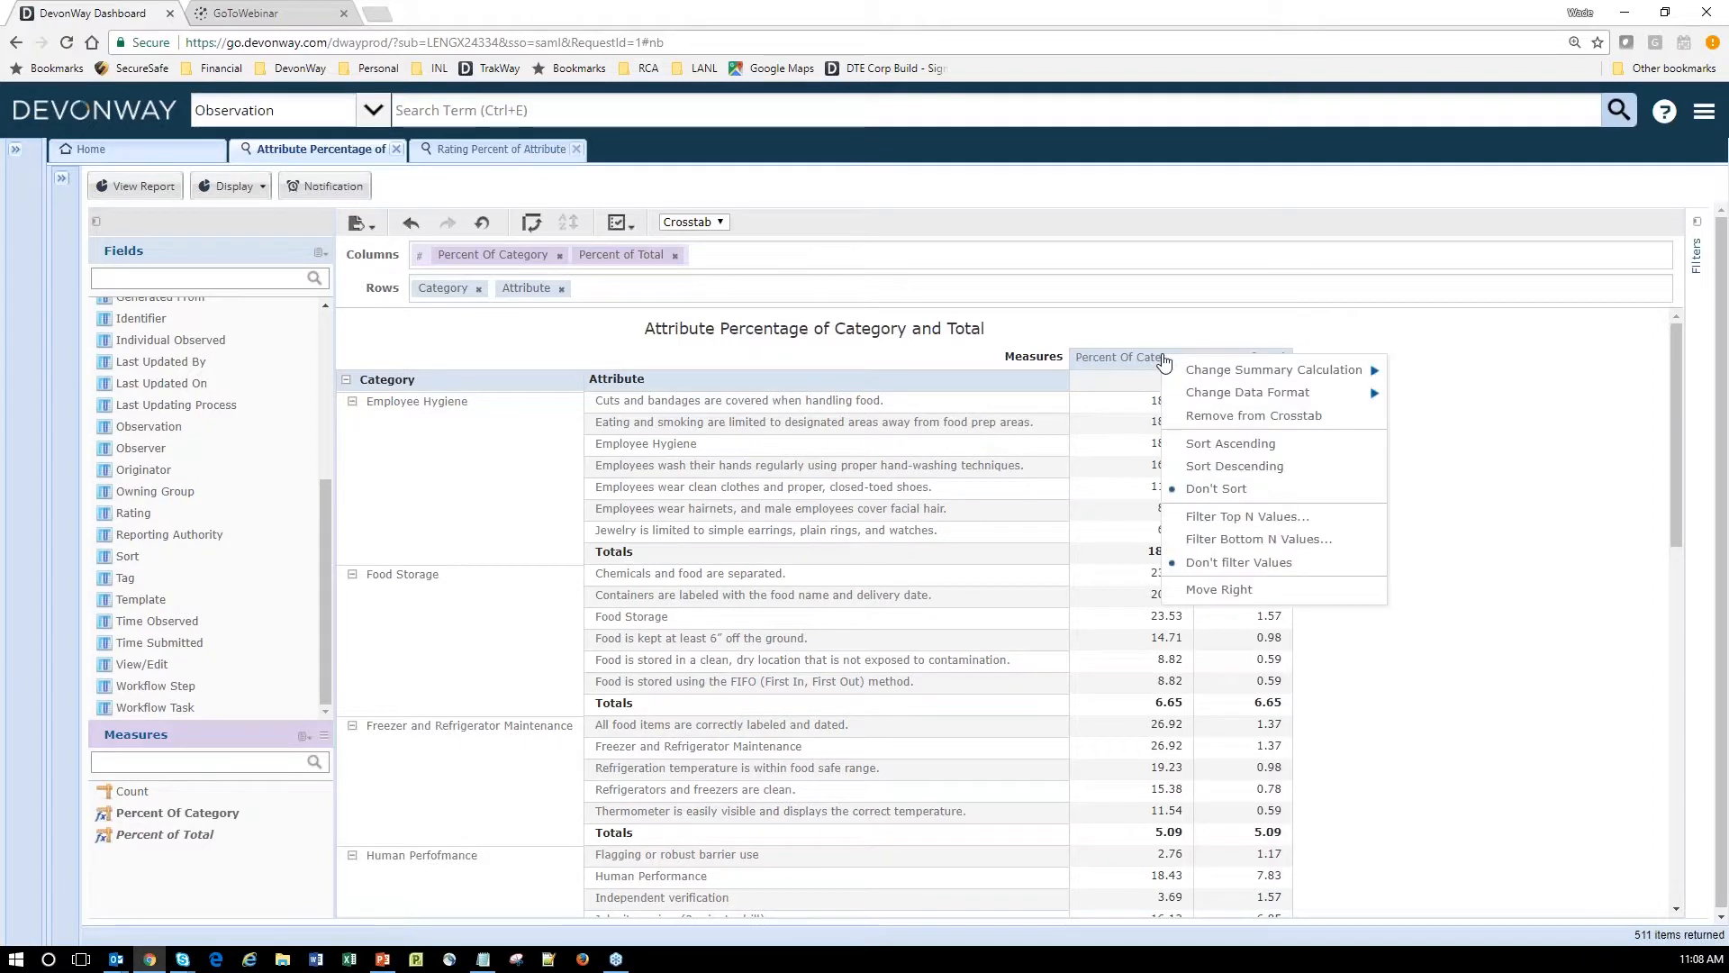
left_click(1157, 359)
left_click(1147, 358)
mouse_move(1277, 381)
left_click(1414, 393)
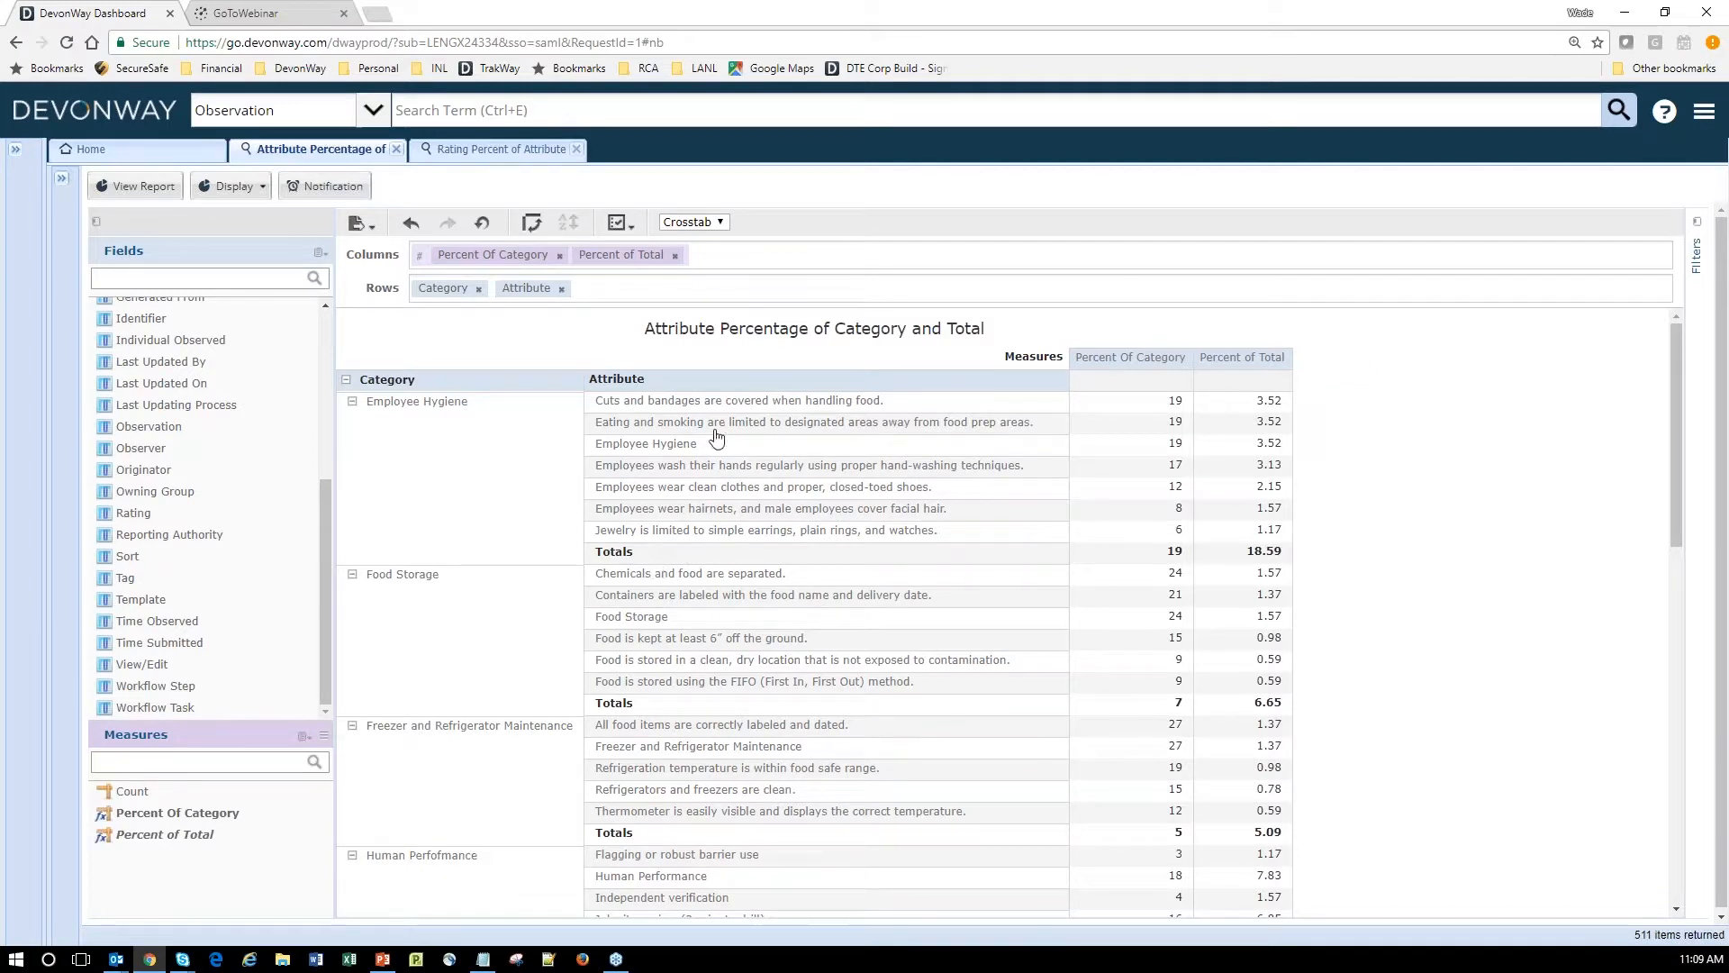
Review the PercentOf function description and its Level options from the Percent Of Category formula, leaving the measure unsaved.
right_click(220, 819)
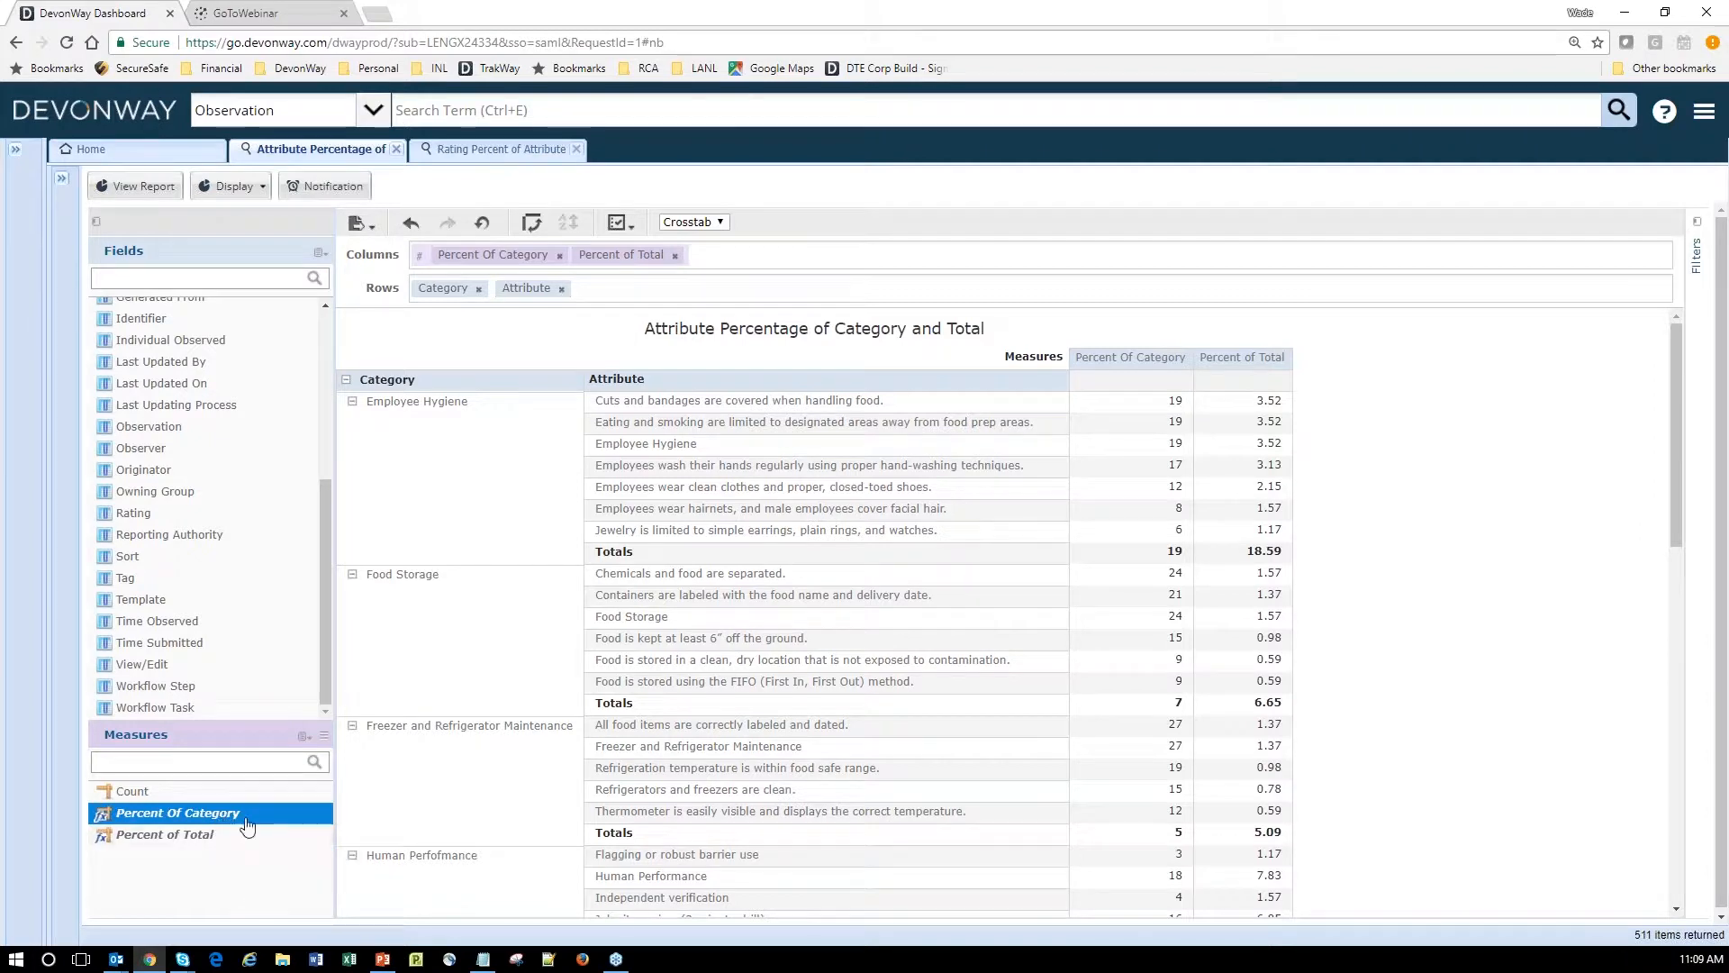
right_click(238, 815)
left_click(270, 857)
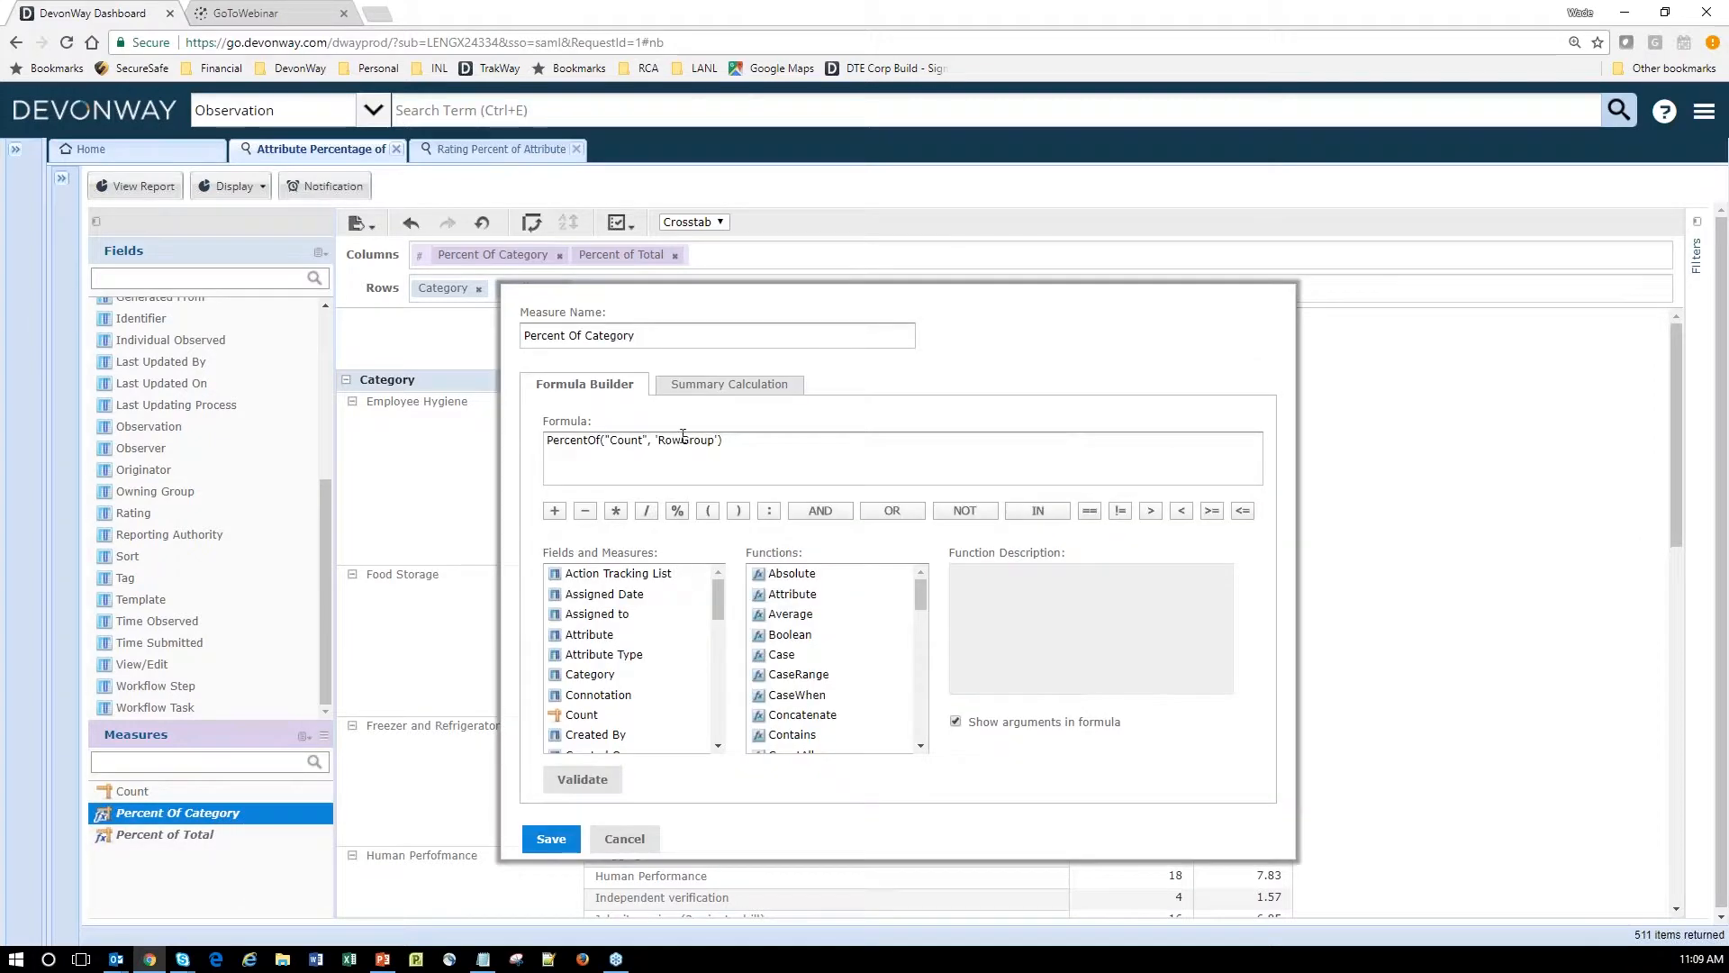
left_click(922, 688)
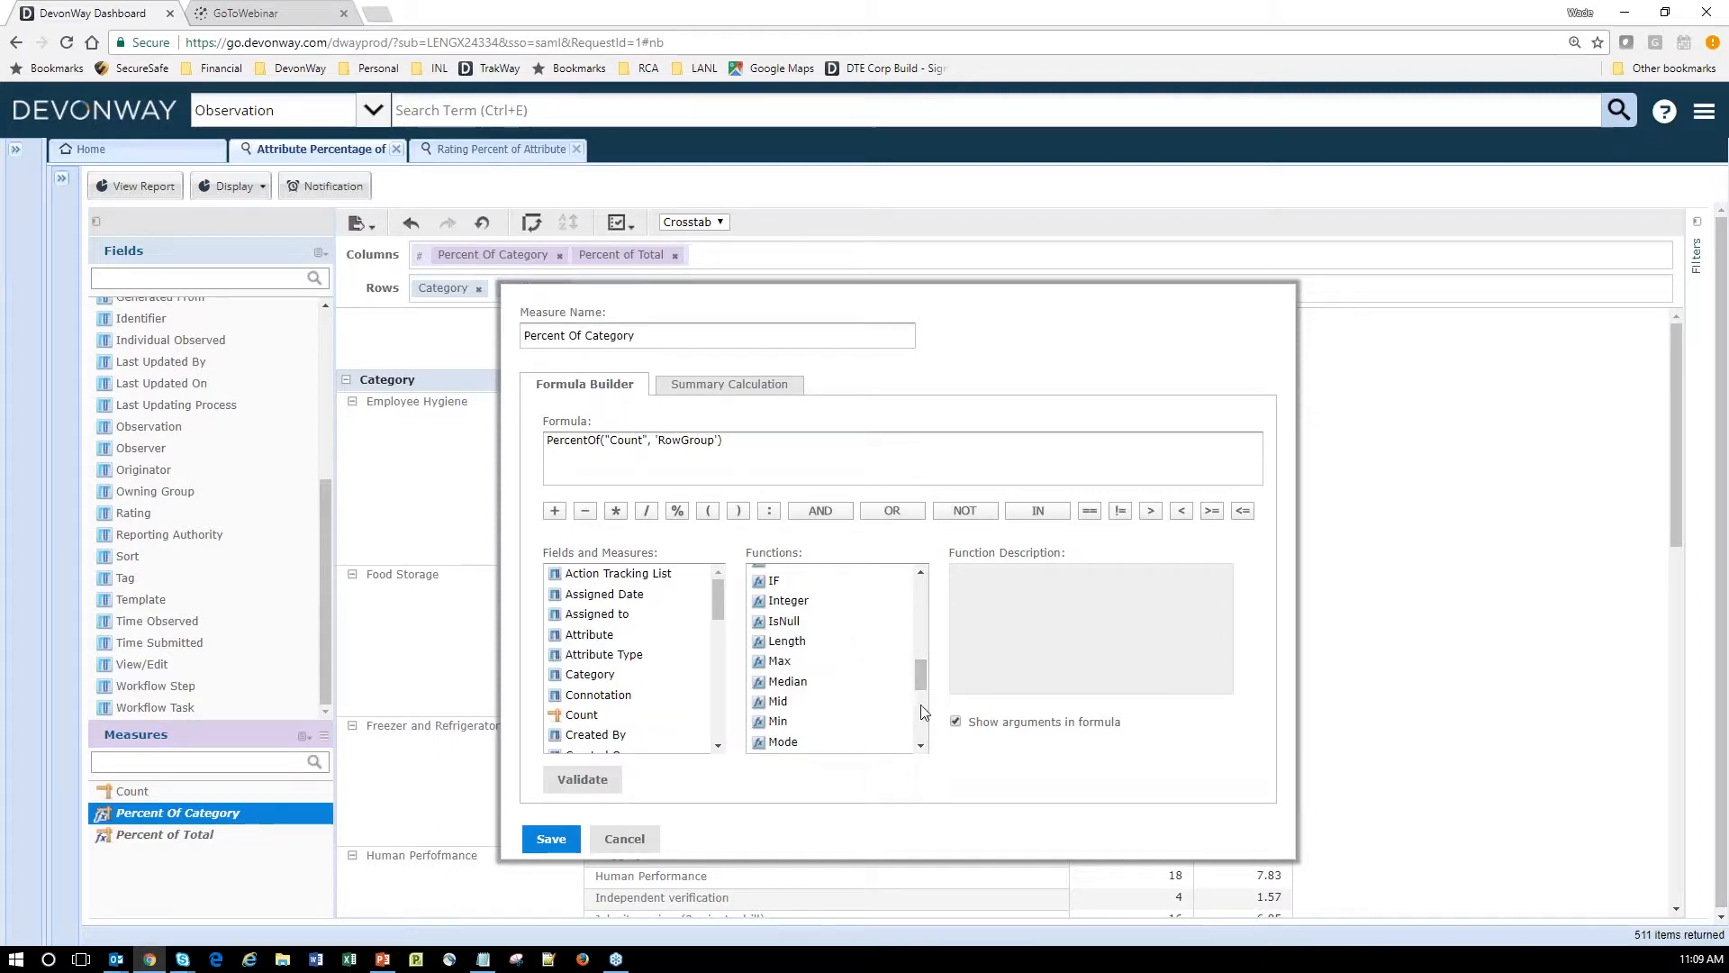
left_click_drag(922, 689, 920, 704)
left_click(878, 639)
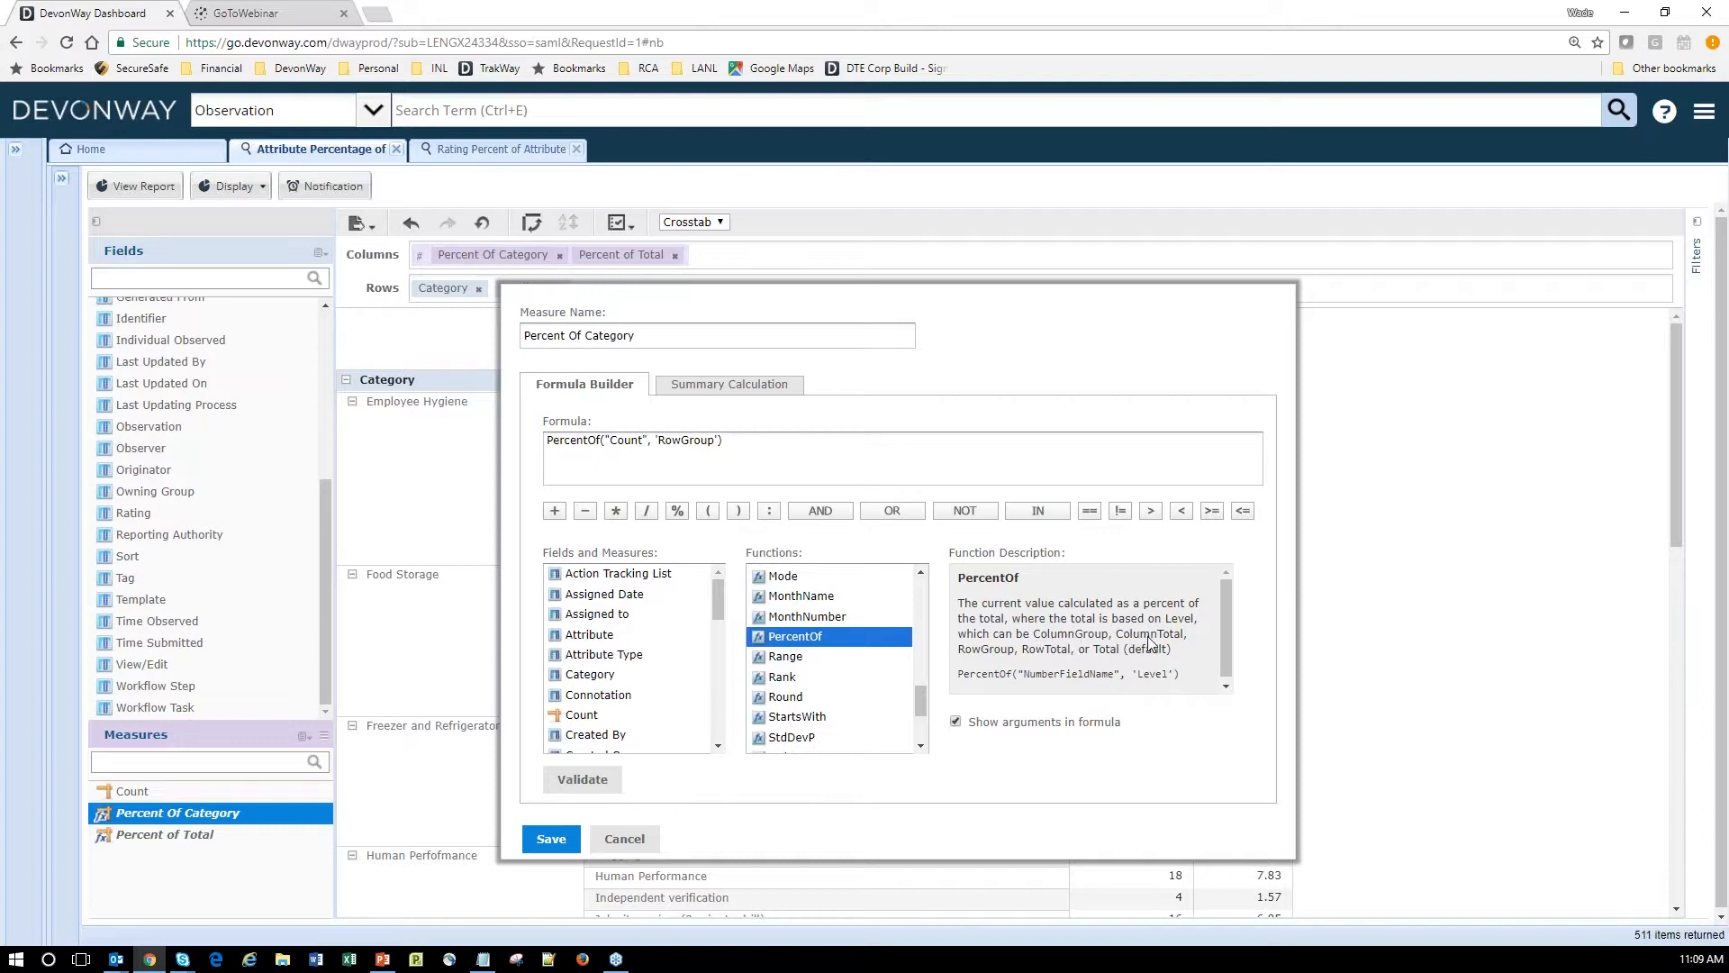
left_click(625, 839)
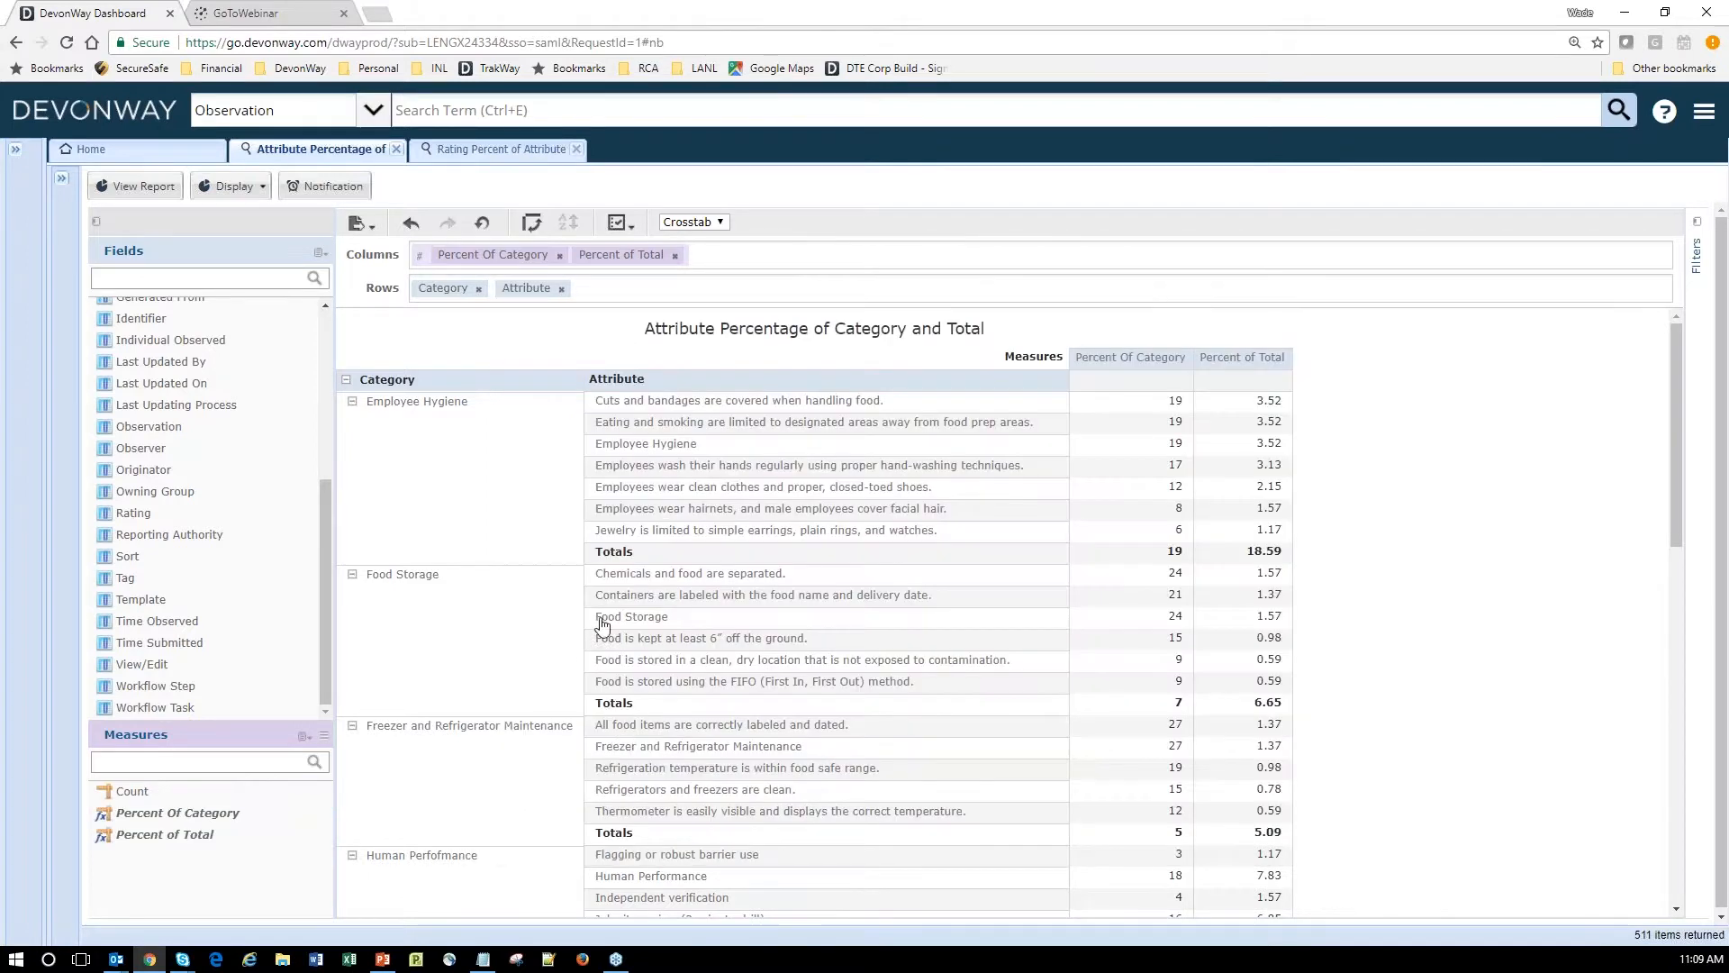
In the Rating Percent of Attribute report, inspect the ColumnGroup argument of the Percent of Attribute formula without saving, and review the crosstab.
left_click(462, 153)
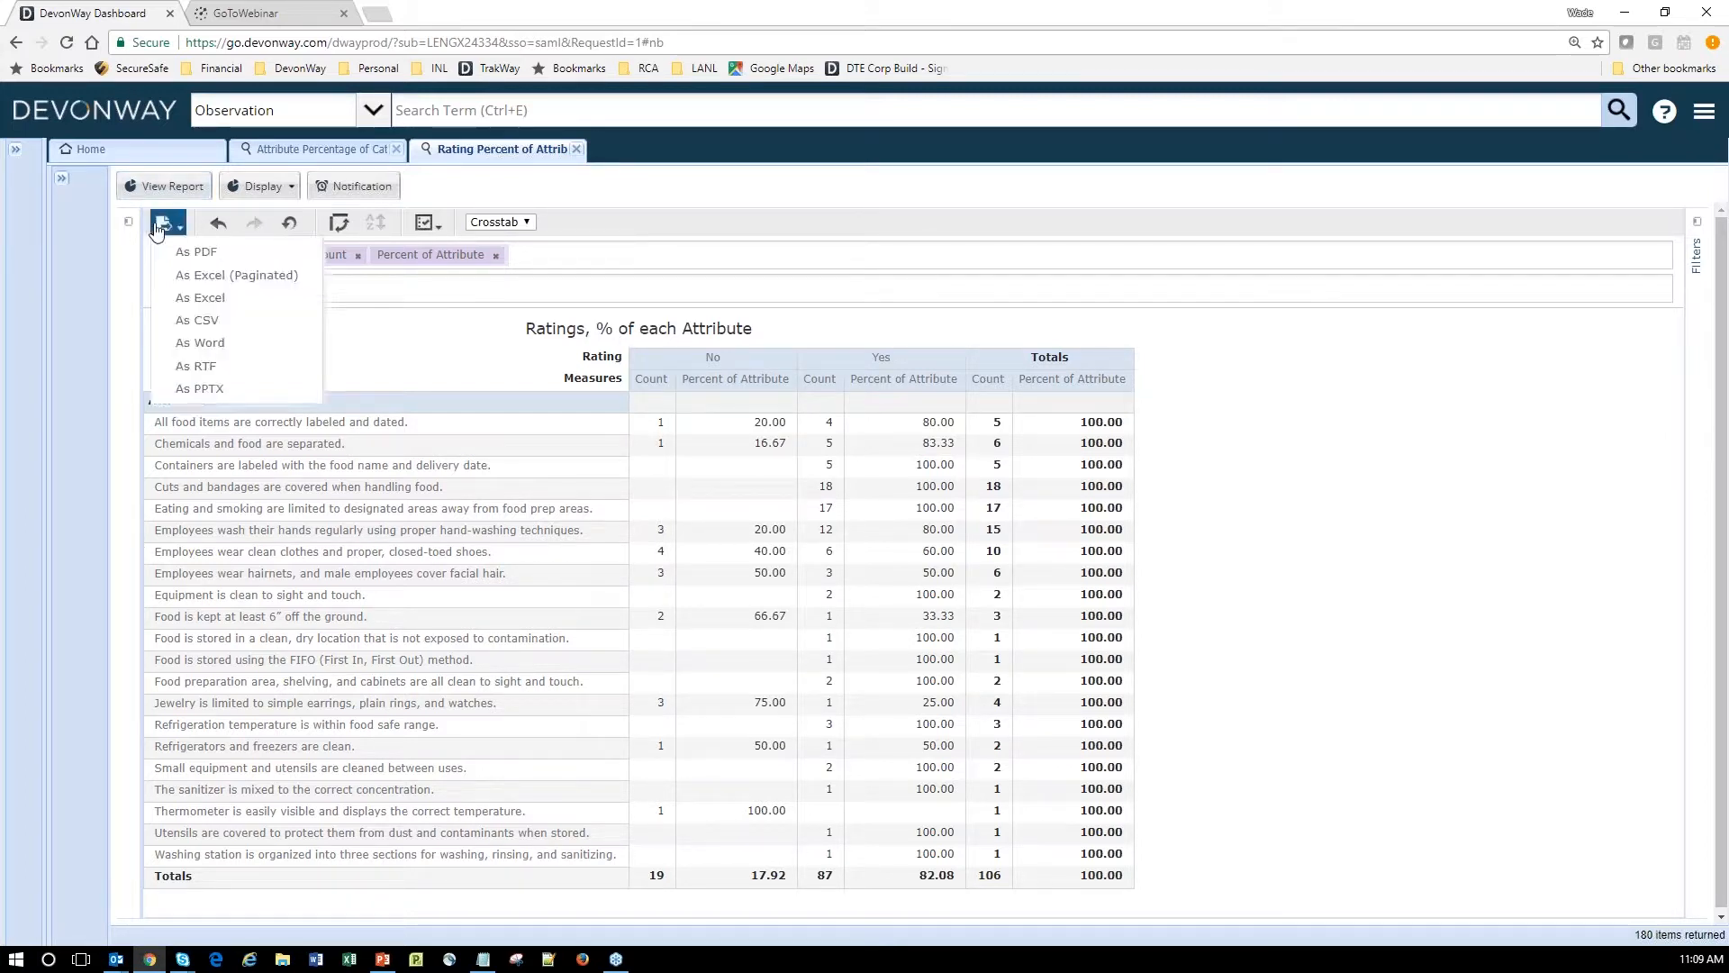
left_click(129, 223)
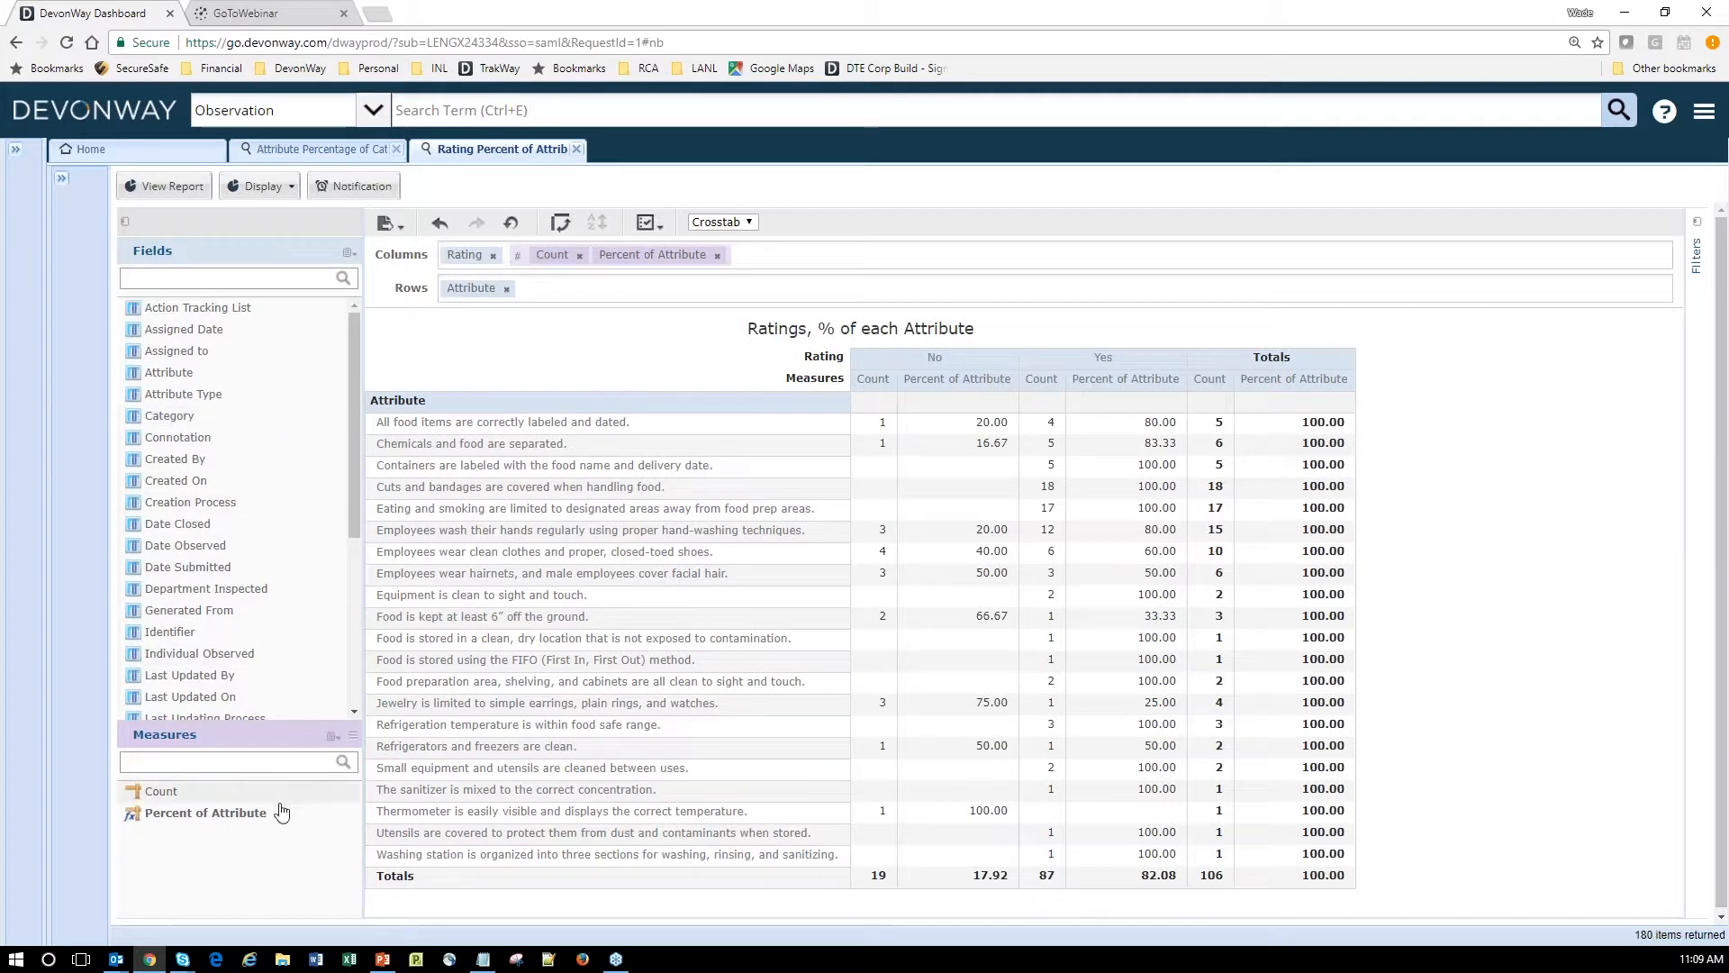
left_click(284, 823)
right_click(284, 820)
left_click(338, 862)
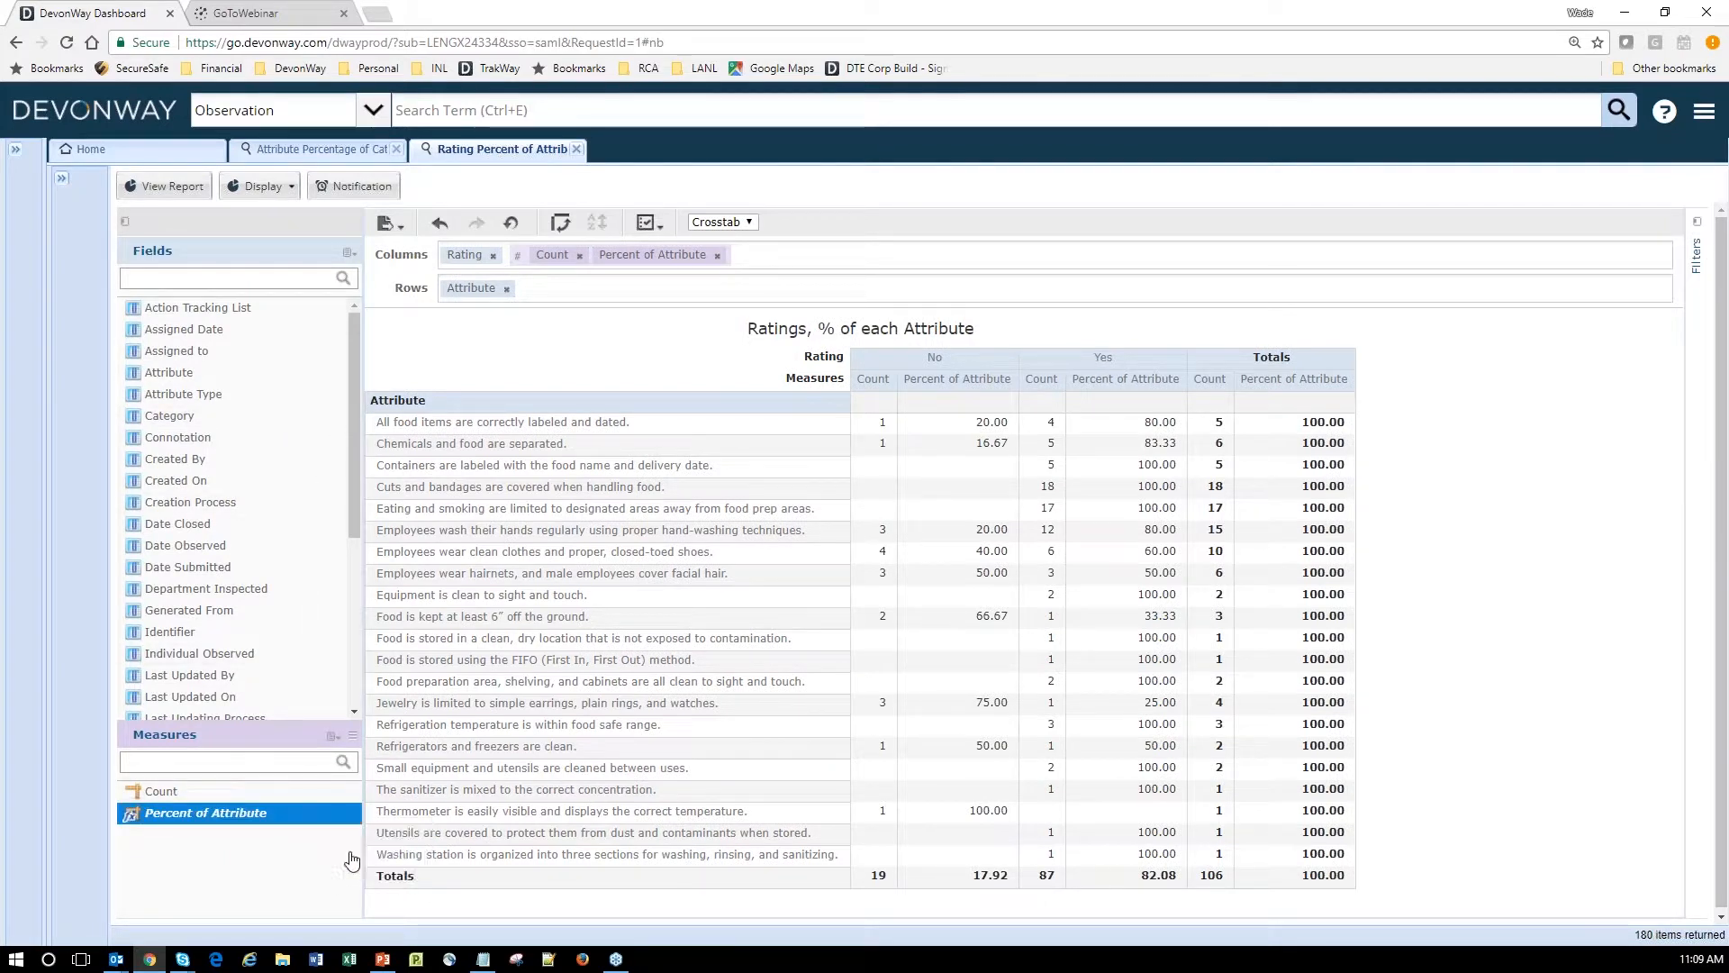
left_click_drag(715, 440, 676, 450)
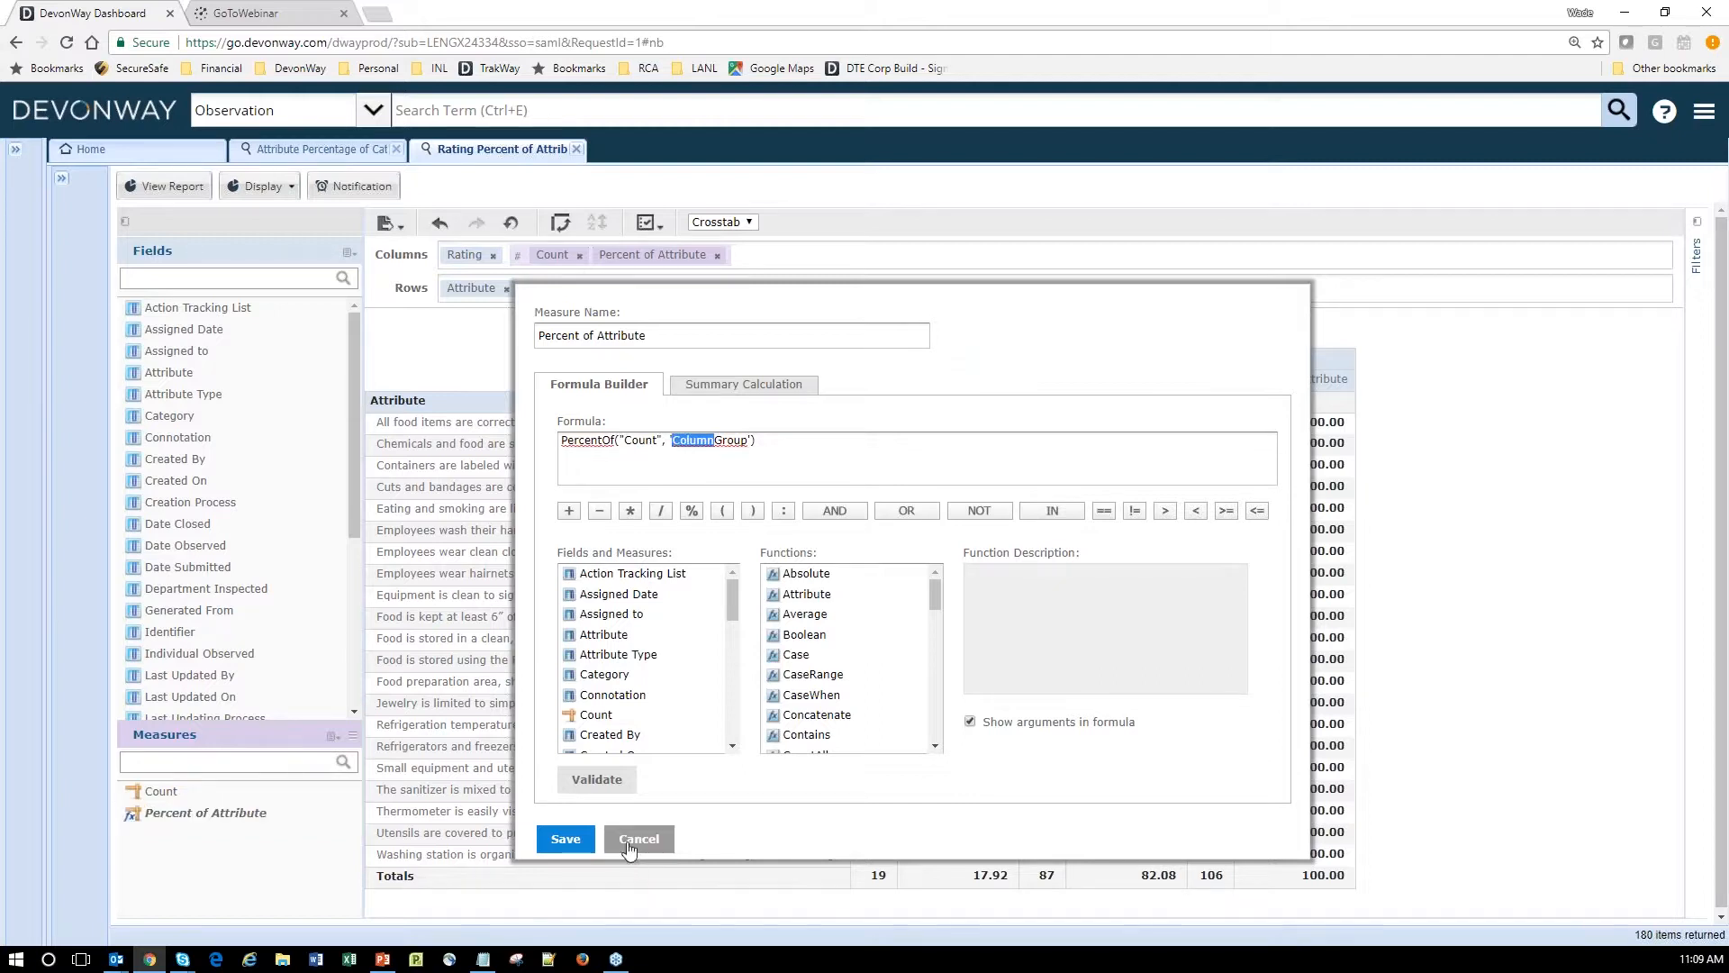
left_click(633, 842)
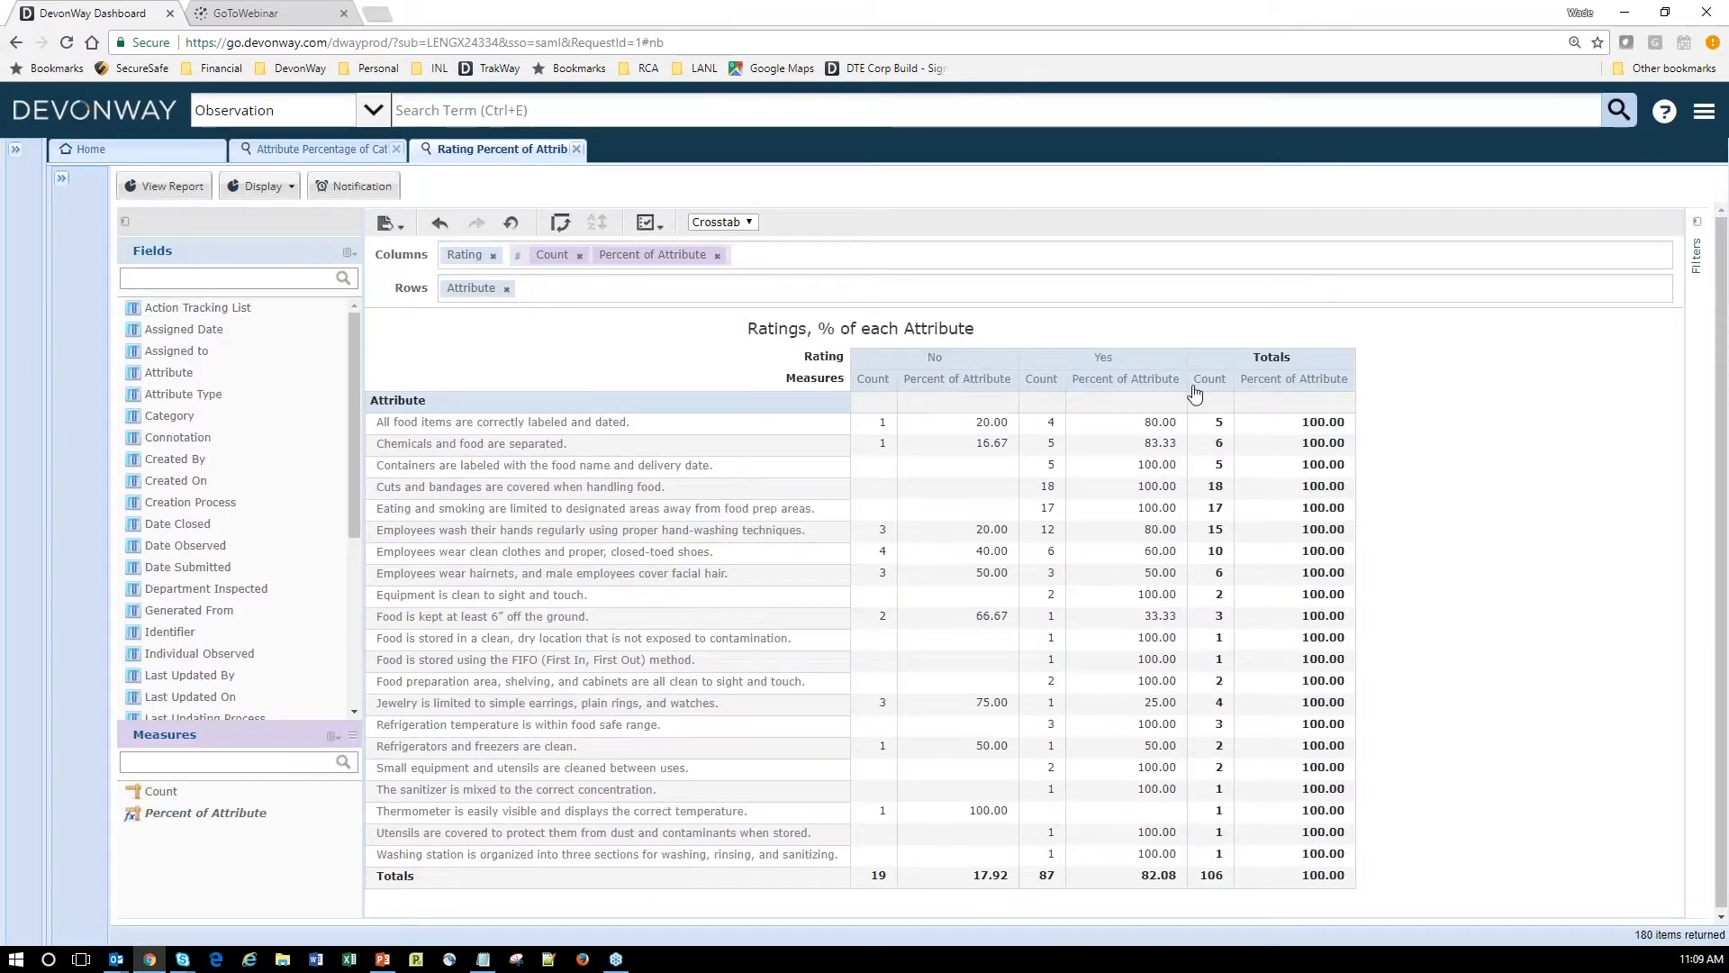
left_click(125, 222)
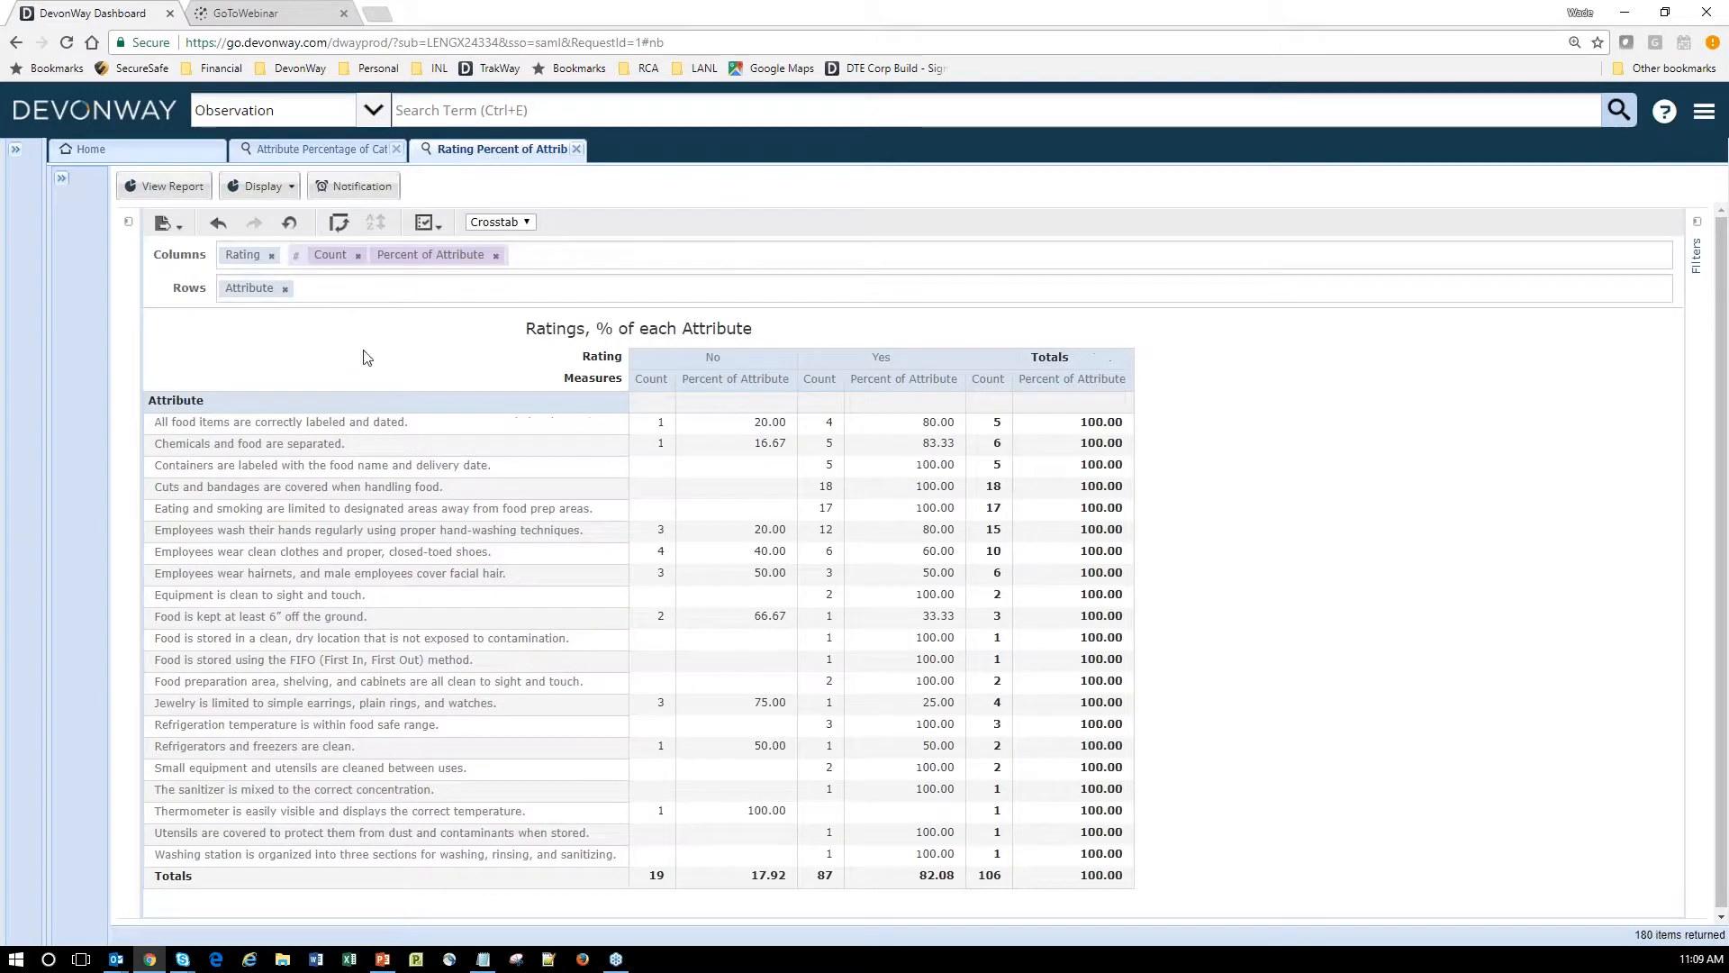
mouse_move(242, 255)
left_mouse_down()
mouse_move(196, 253)
mouse_move(233, 266)
left_mouse_up()
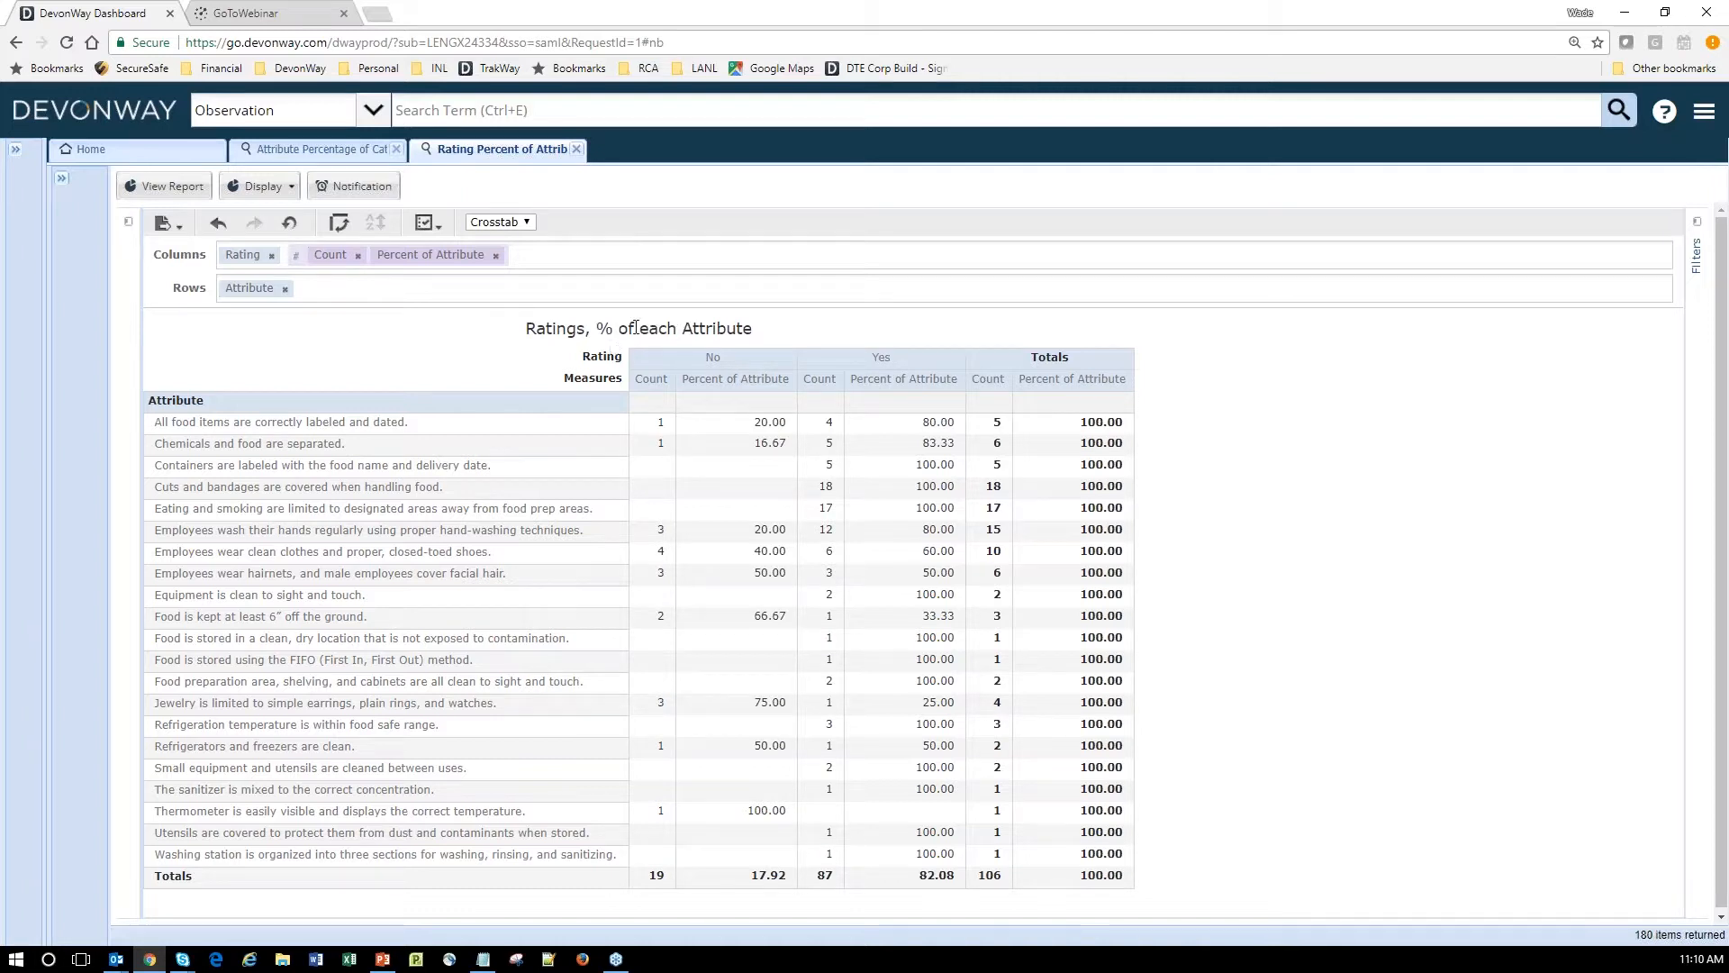
Add the Created On field to the crosstab and place it in the columns ahead of Rating, with the field list hidden.
left_click(131, 224)
scroll(267, 606, "down", 3)
scroll(261, 596, "up", 4)
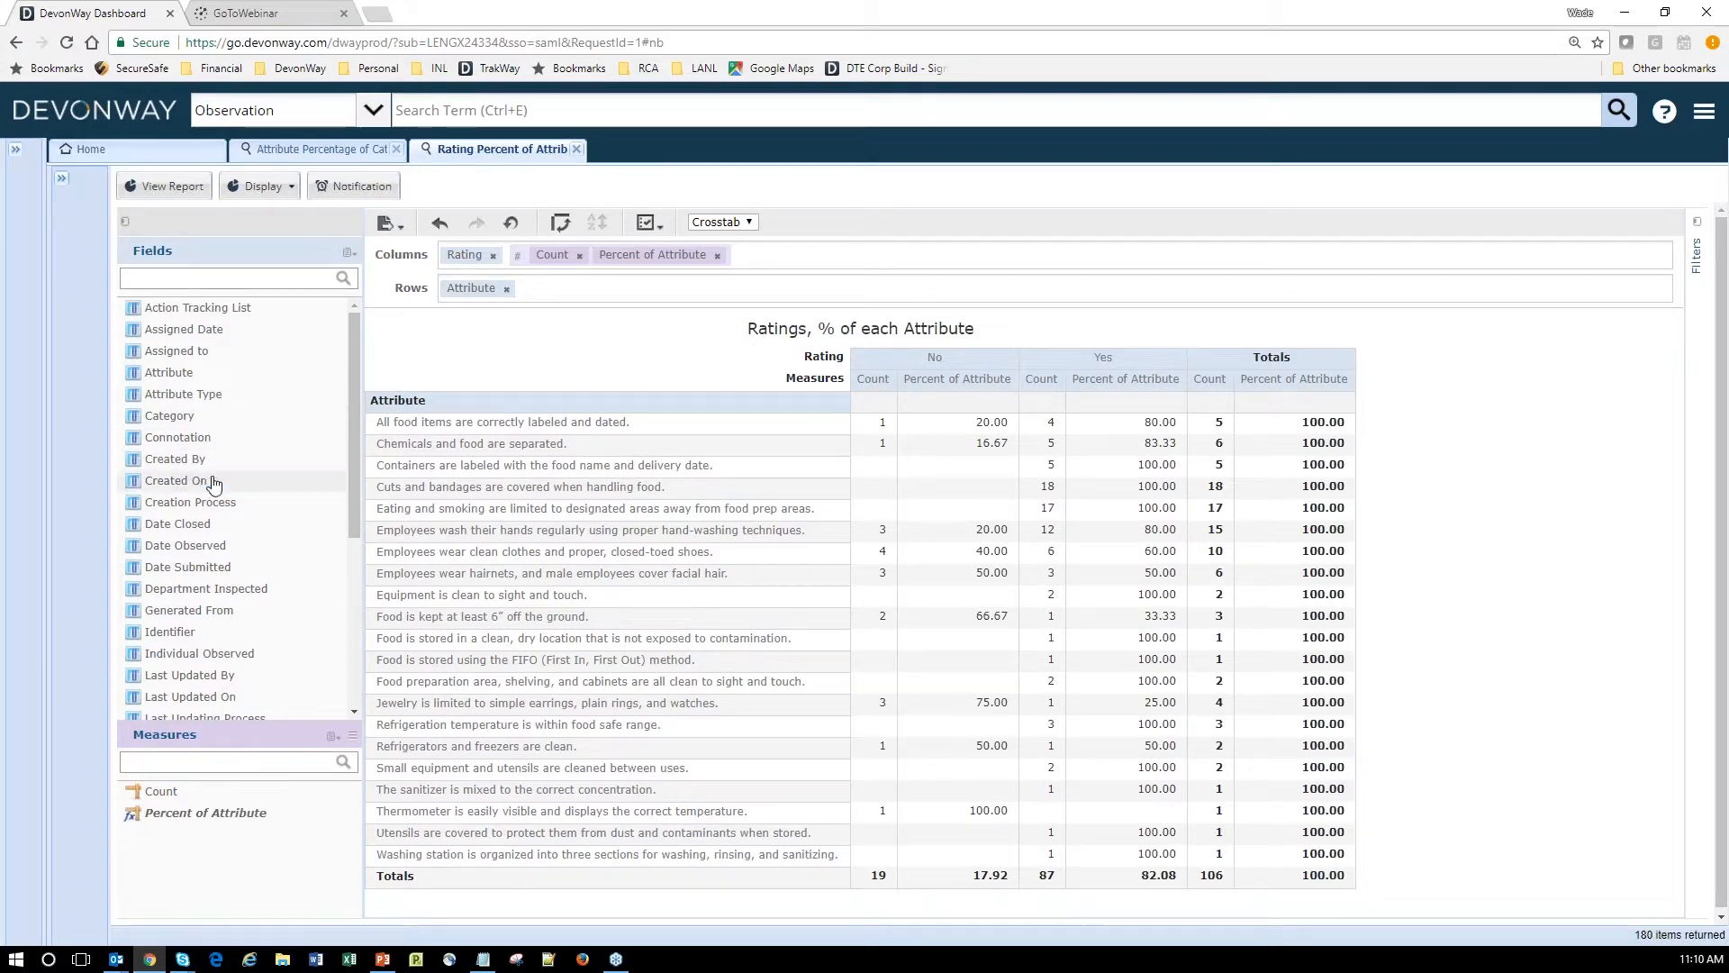
left_click_drag(201, 487, 712, 280)
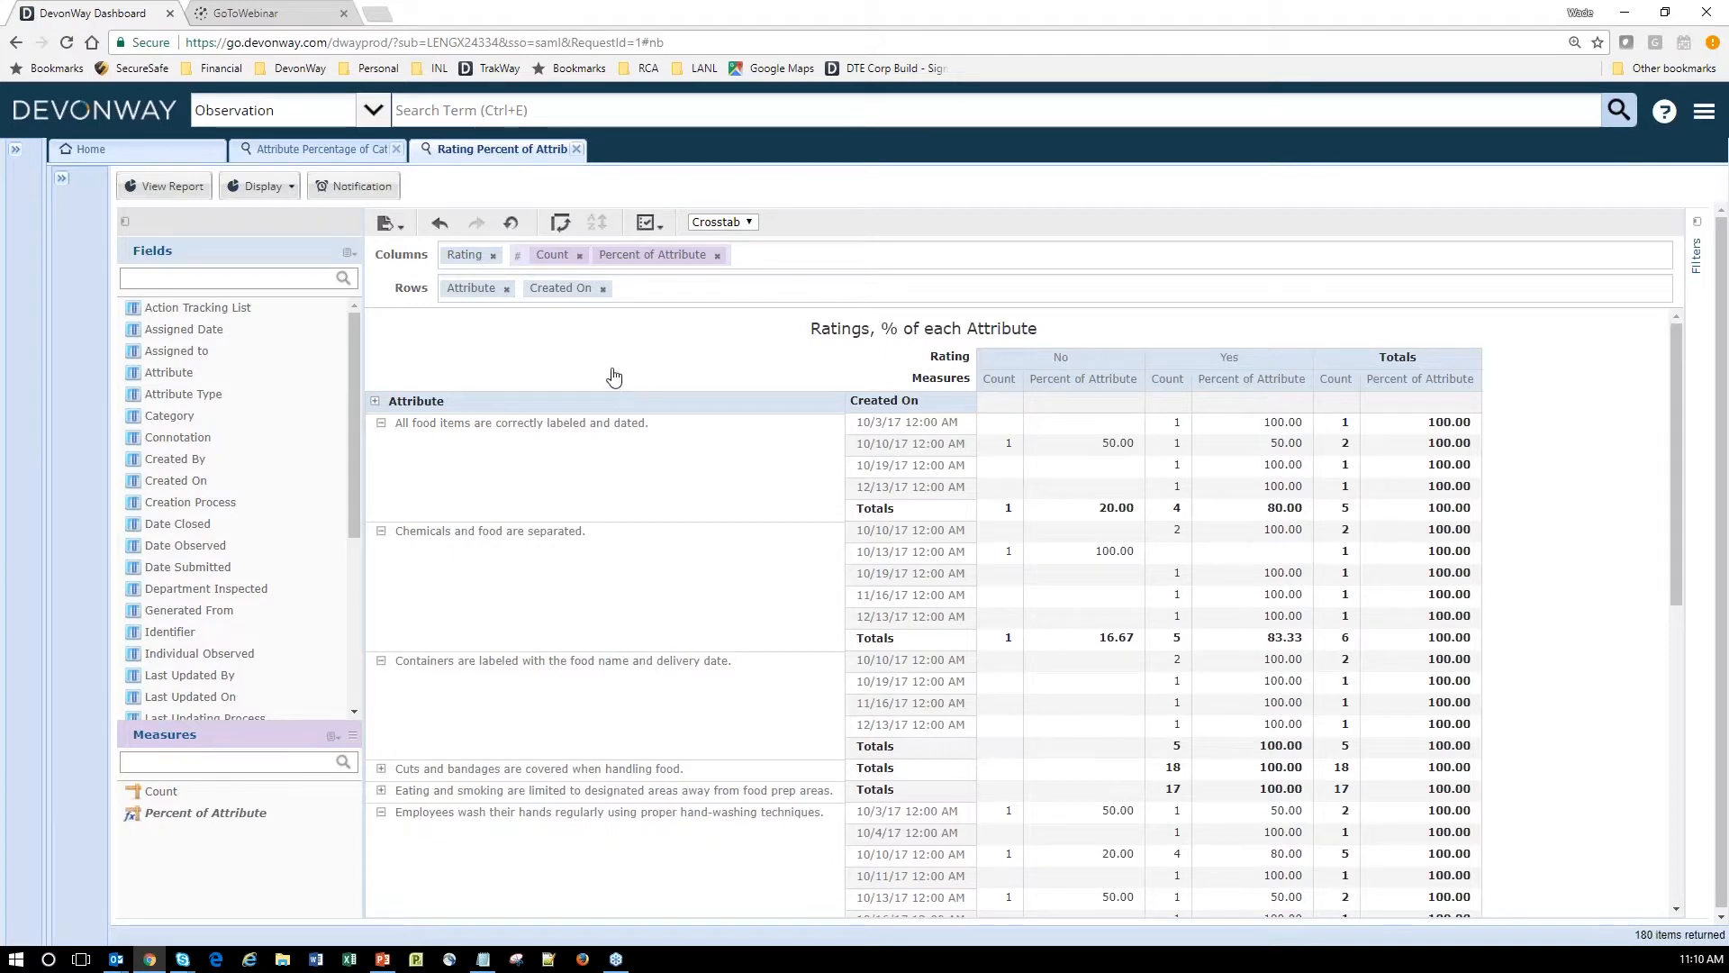
left_click_drag(567, 291, 465, 258)
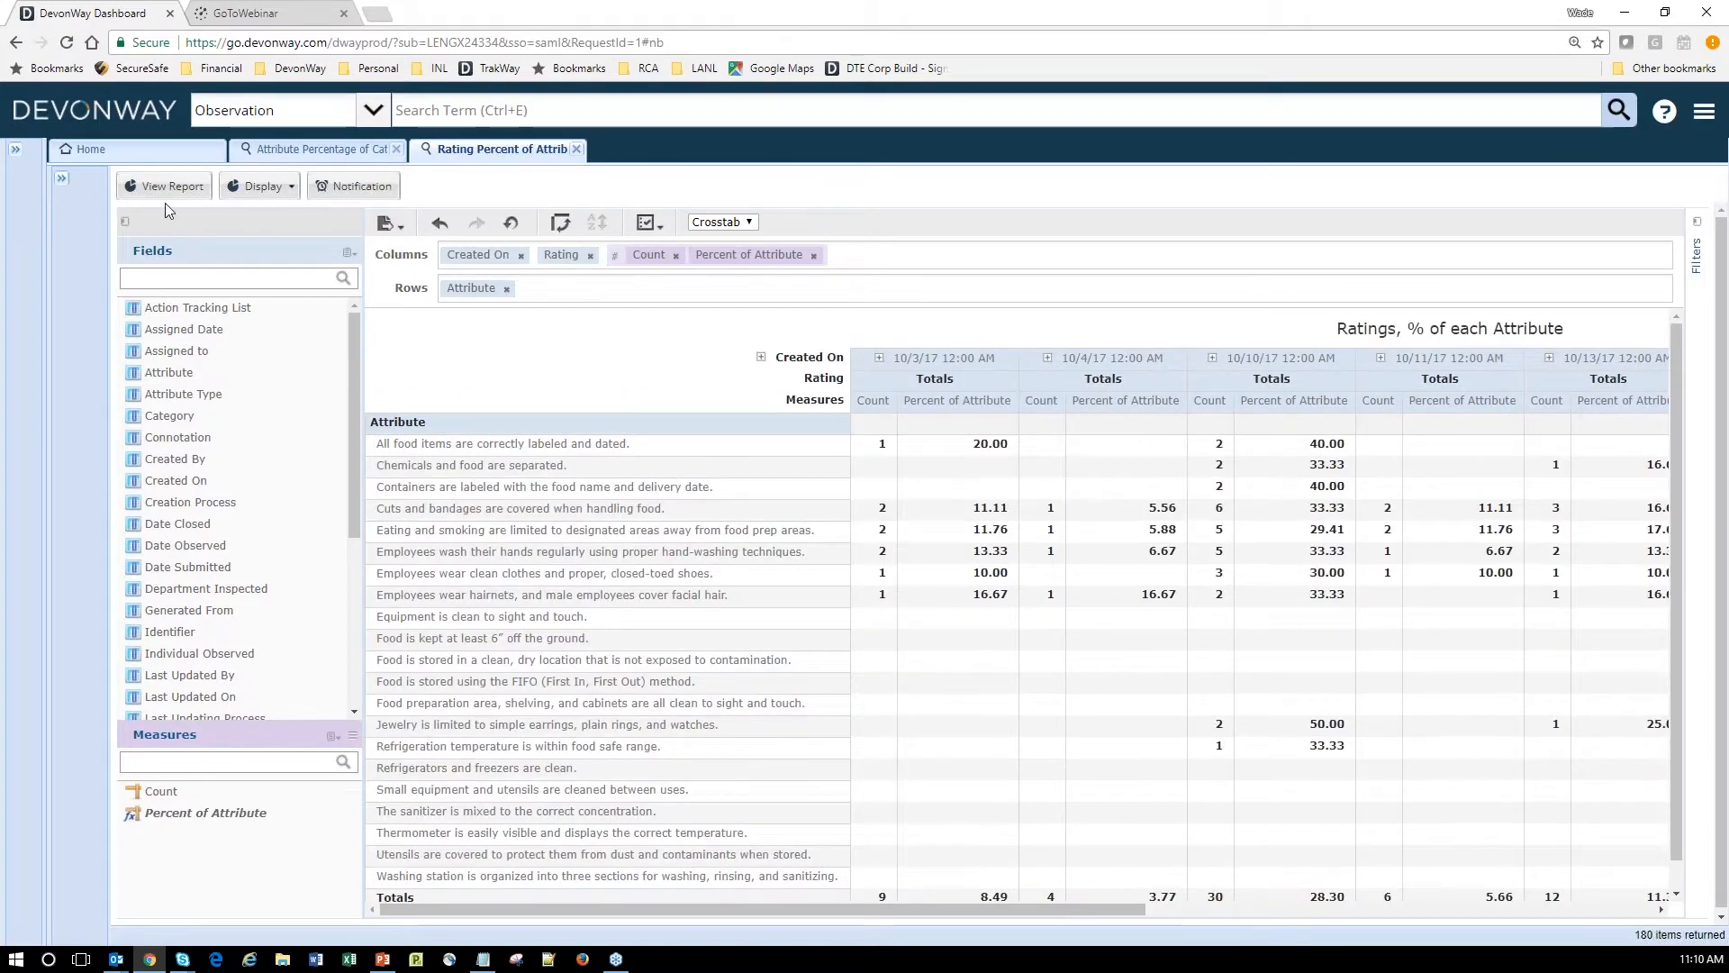
left_click(125, 221)
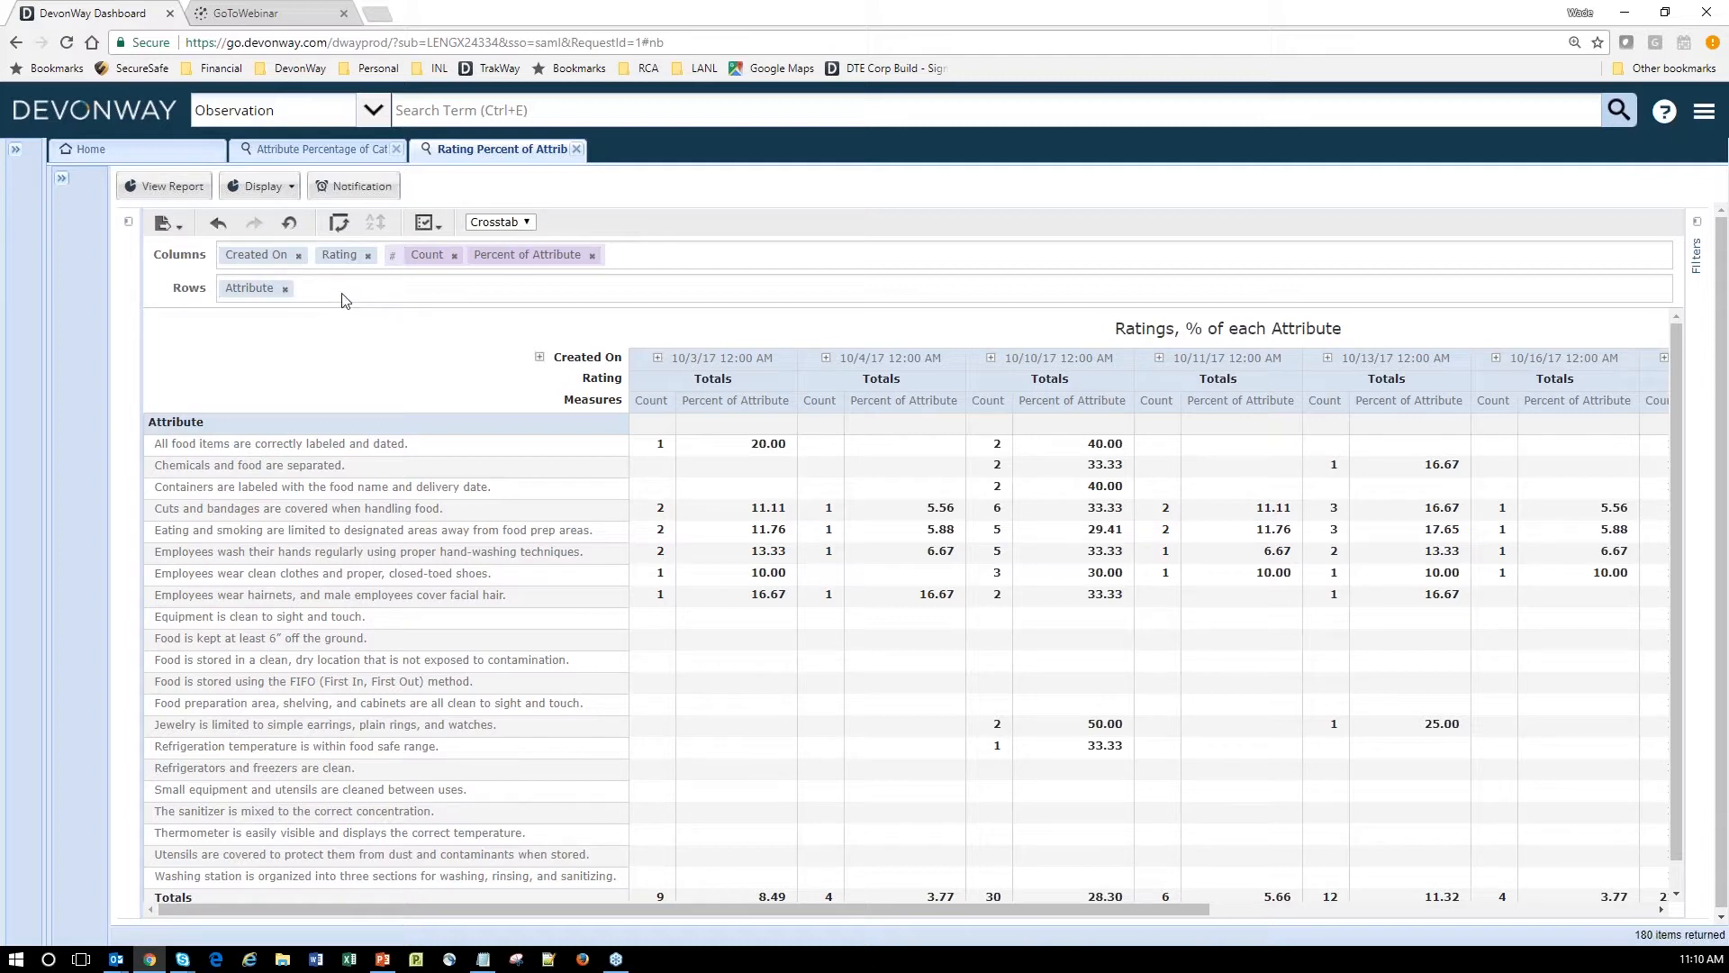
Change the grouping of the Created On column field to Month.
left_click(256, 256)
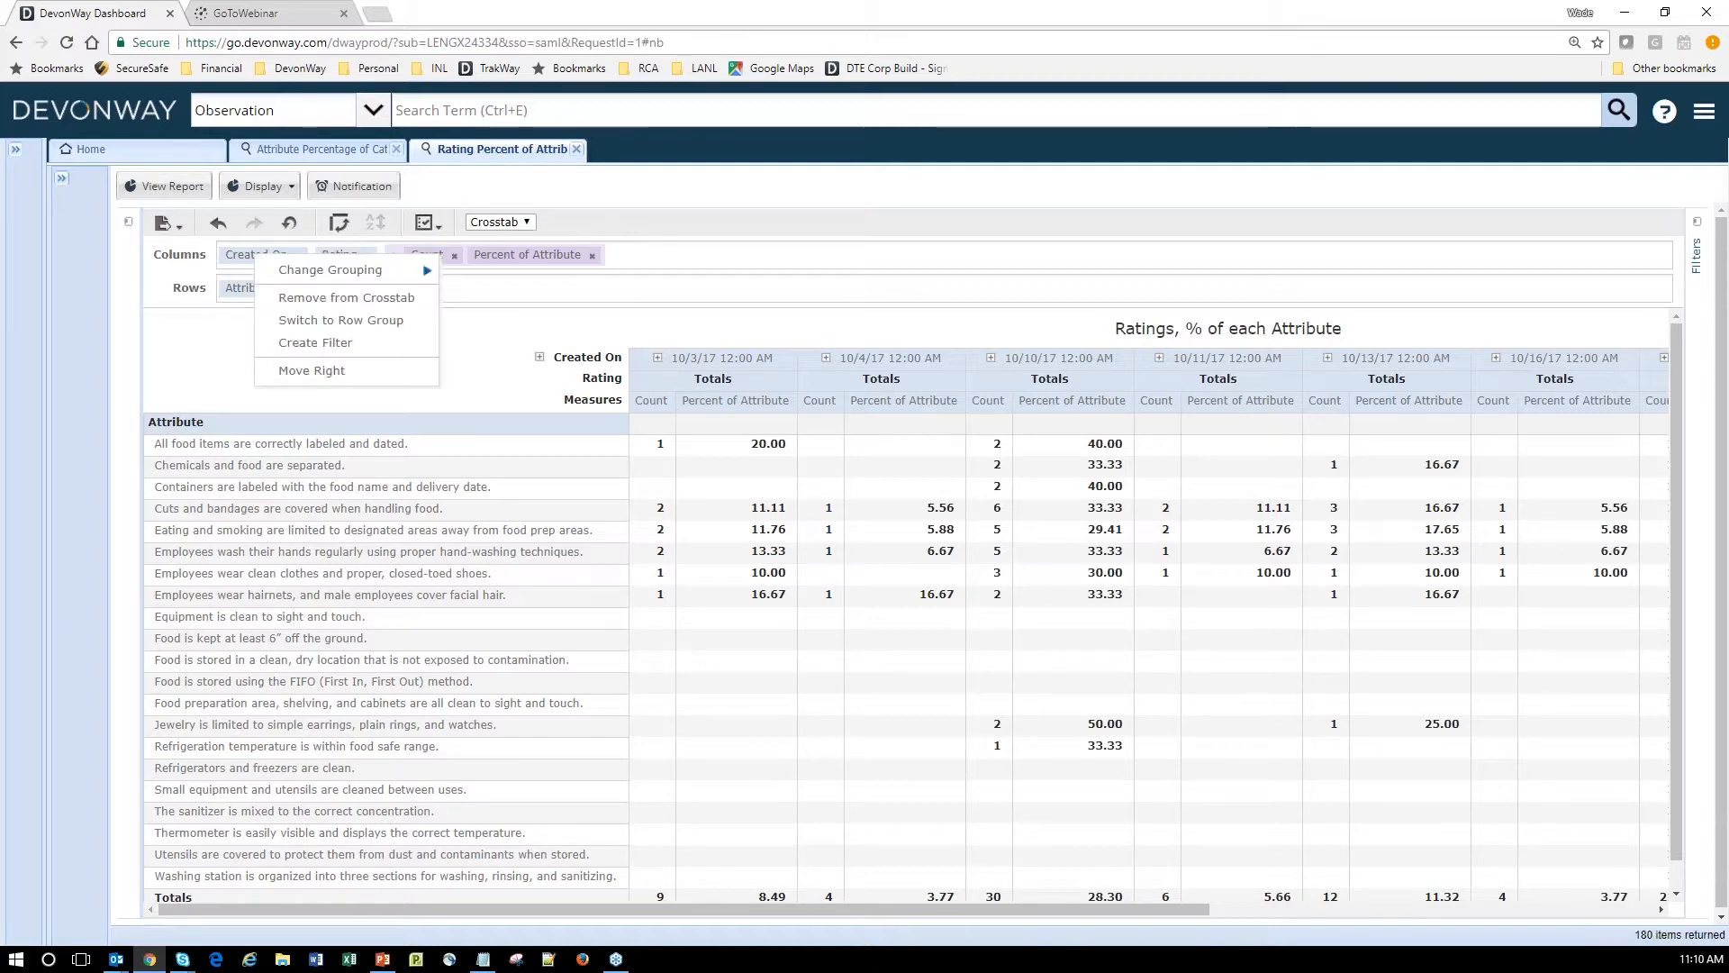
mouse_move(318, 267)
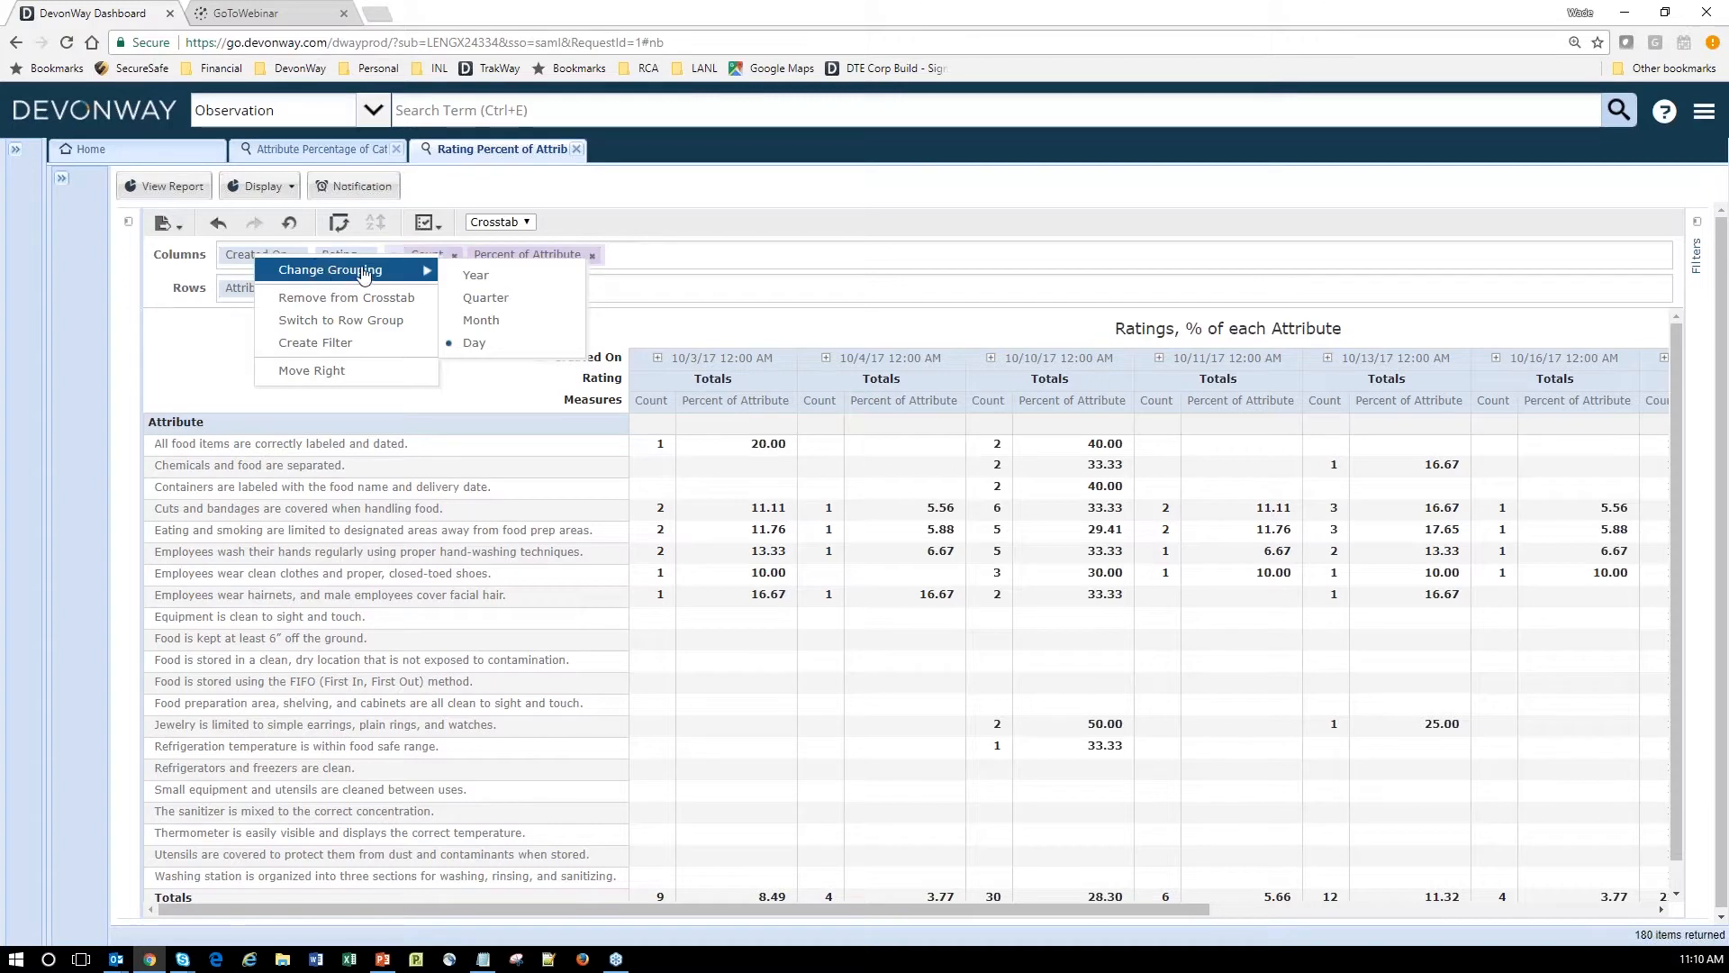
left_click(477, 326)
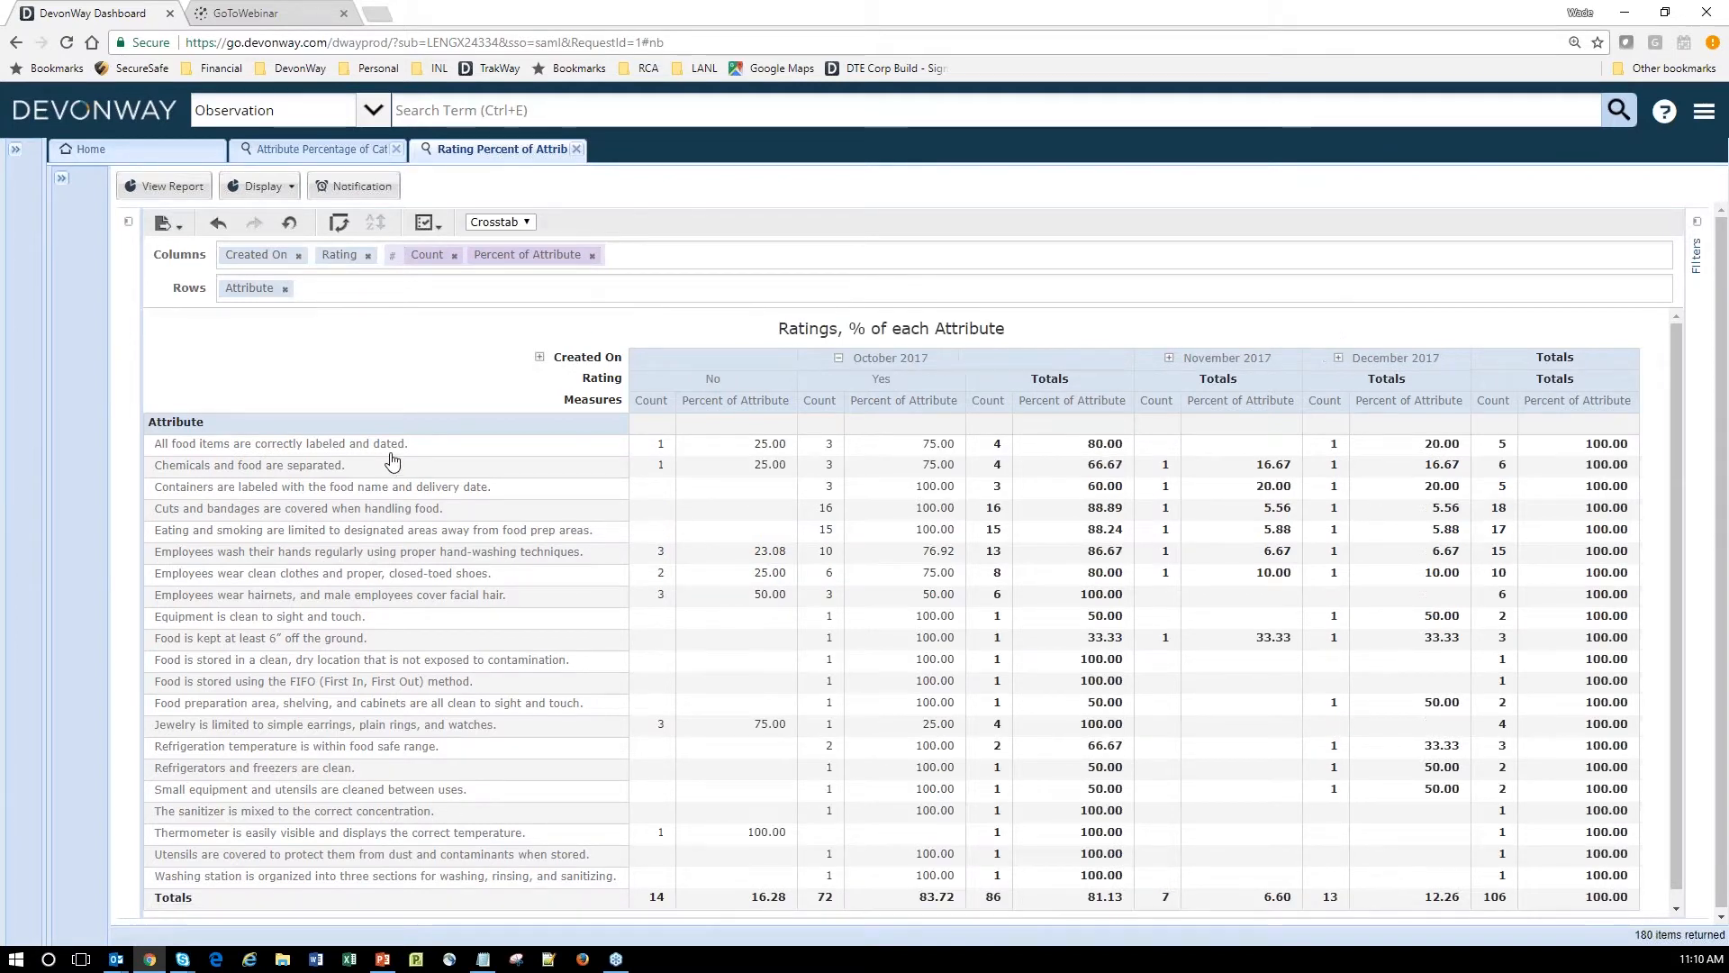
Compare October 2017's monthly totals with its expanded No and Yes rating breakdown, leaving the month collapsed.
left_click(839, 359)
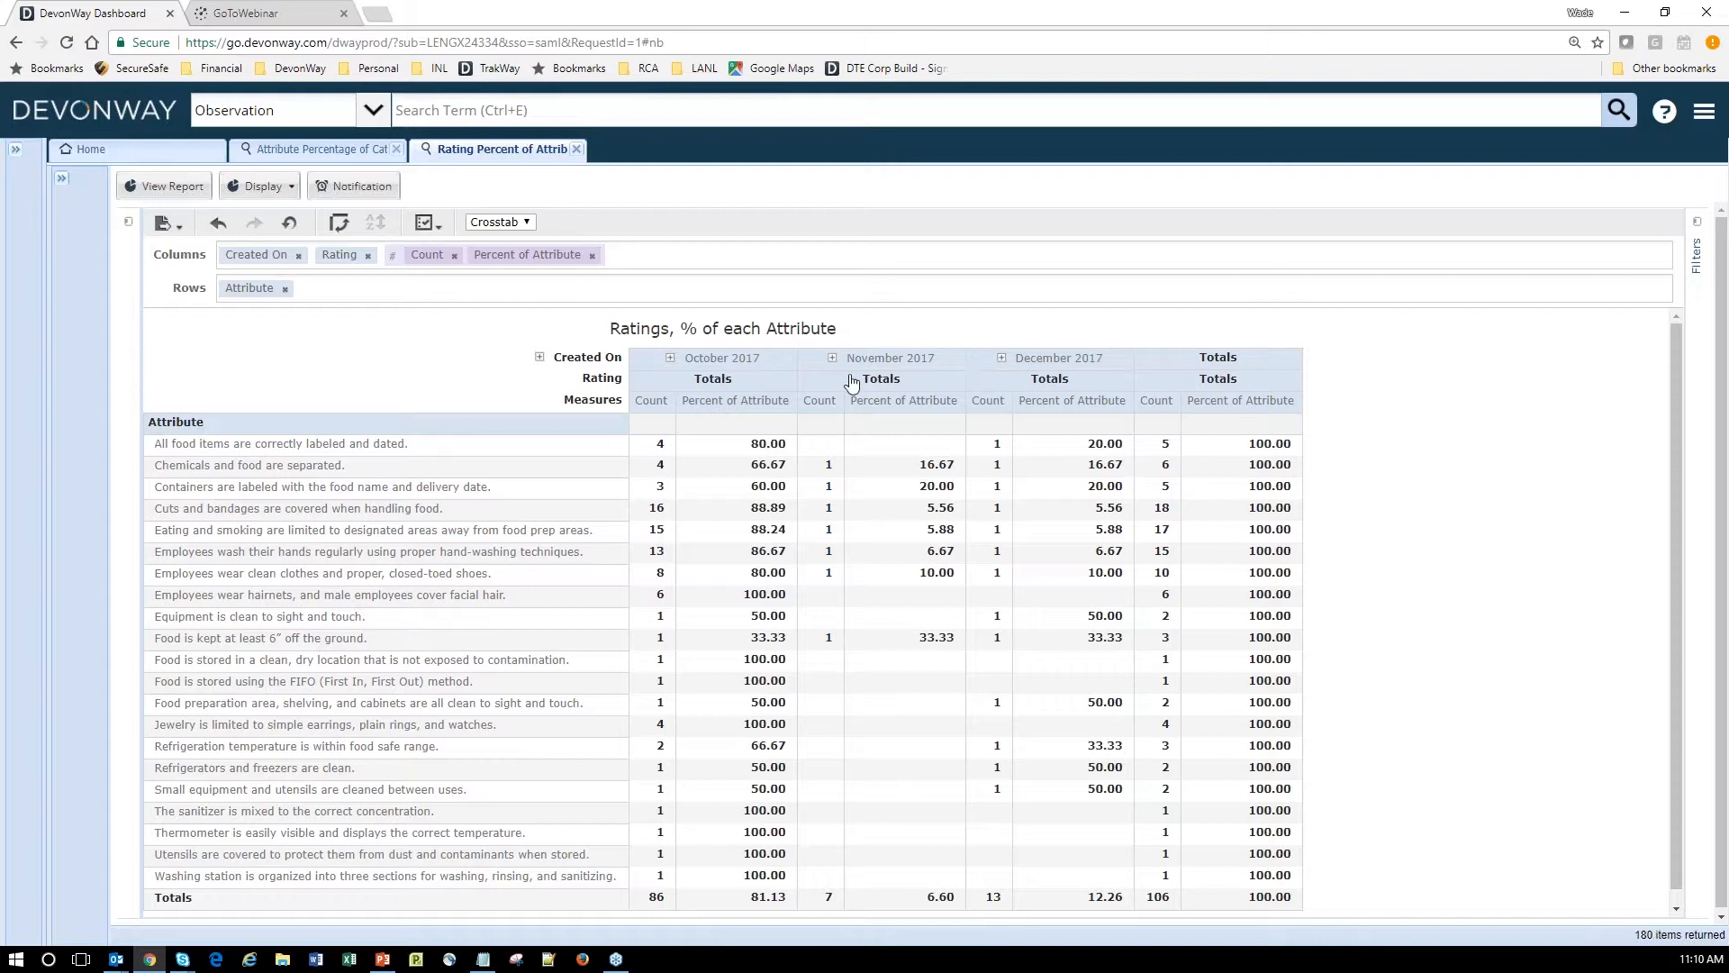
left_click(670, 359)
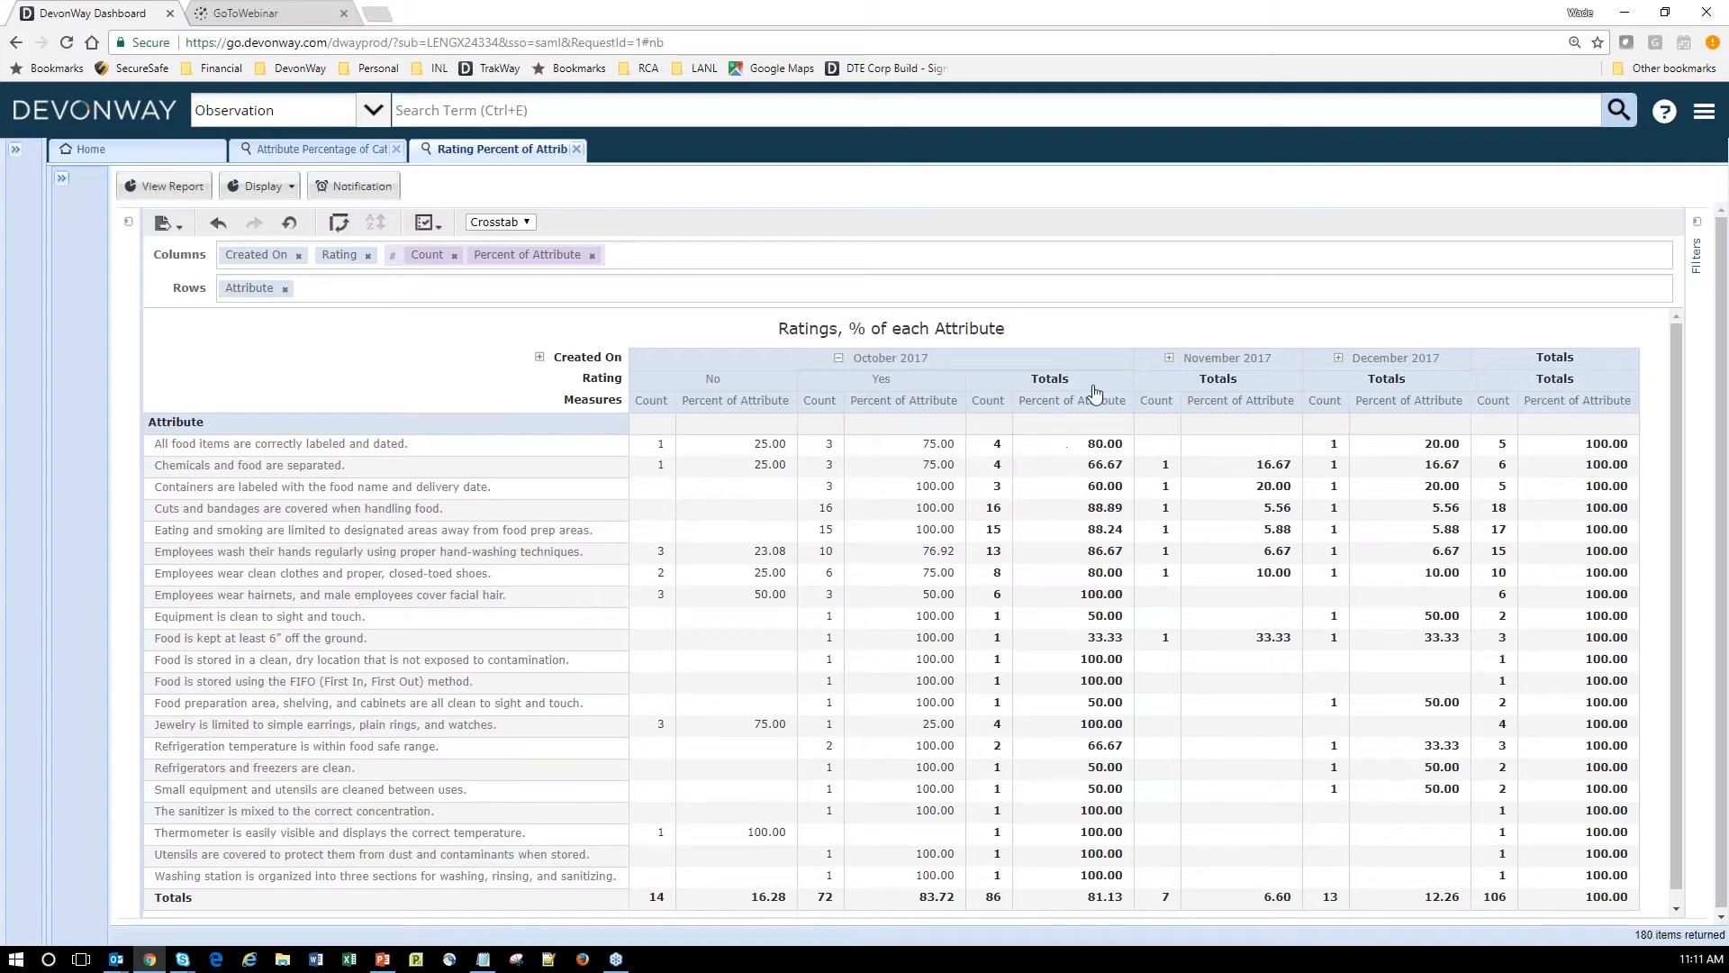
left_click(839, 358)
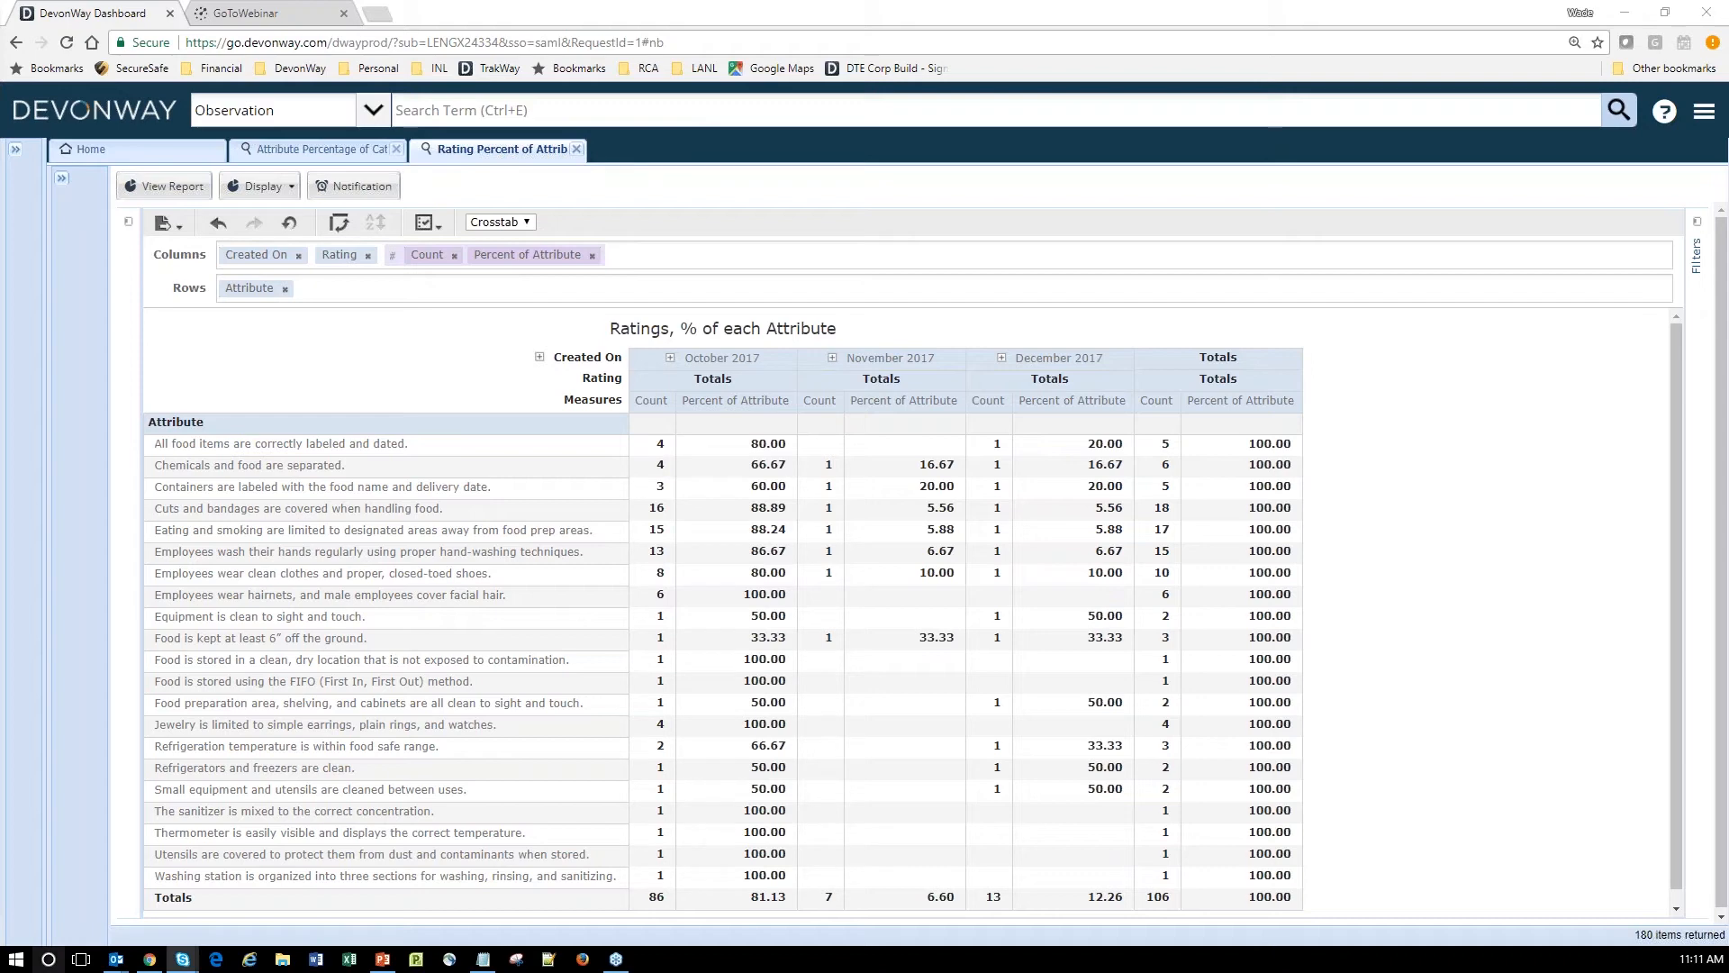
Switch to the PowerPoint presentation and start the slide show from the "Percent Of" Calculated Field Function slide.
left_click(385, 960)
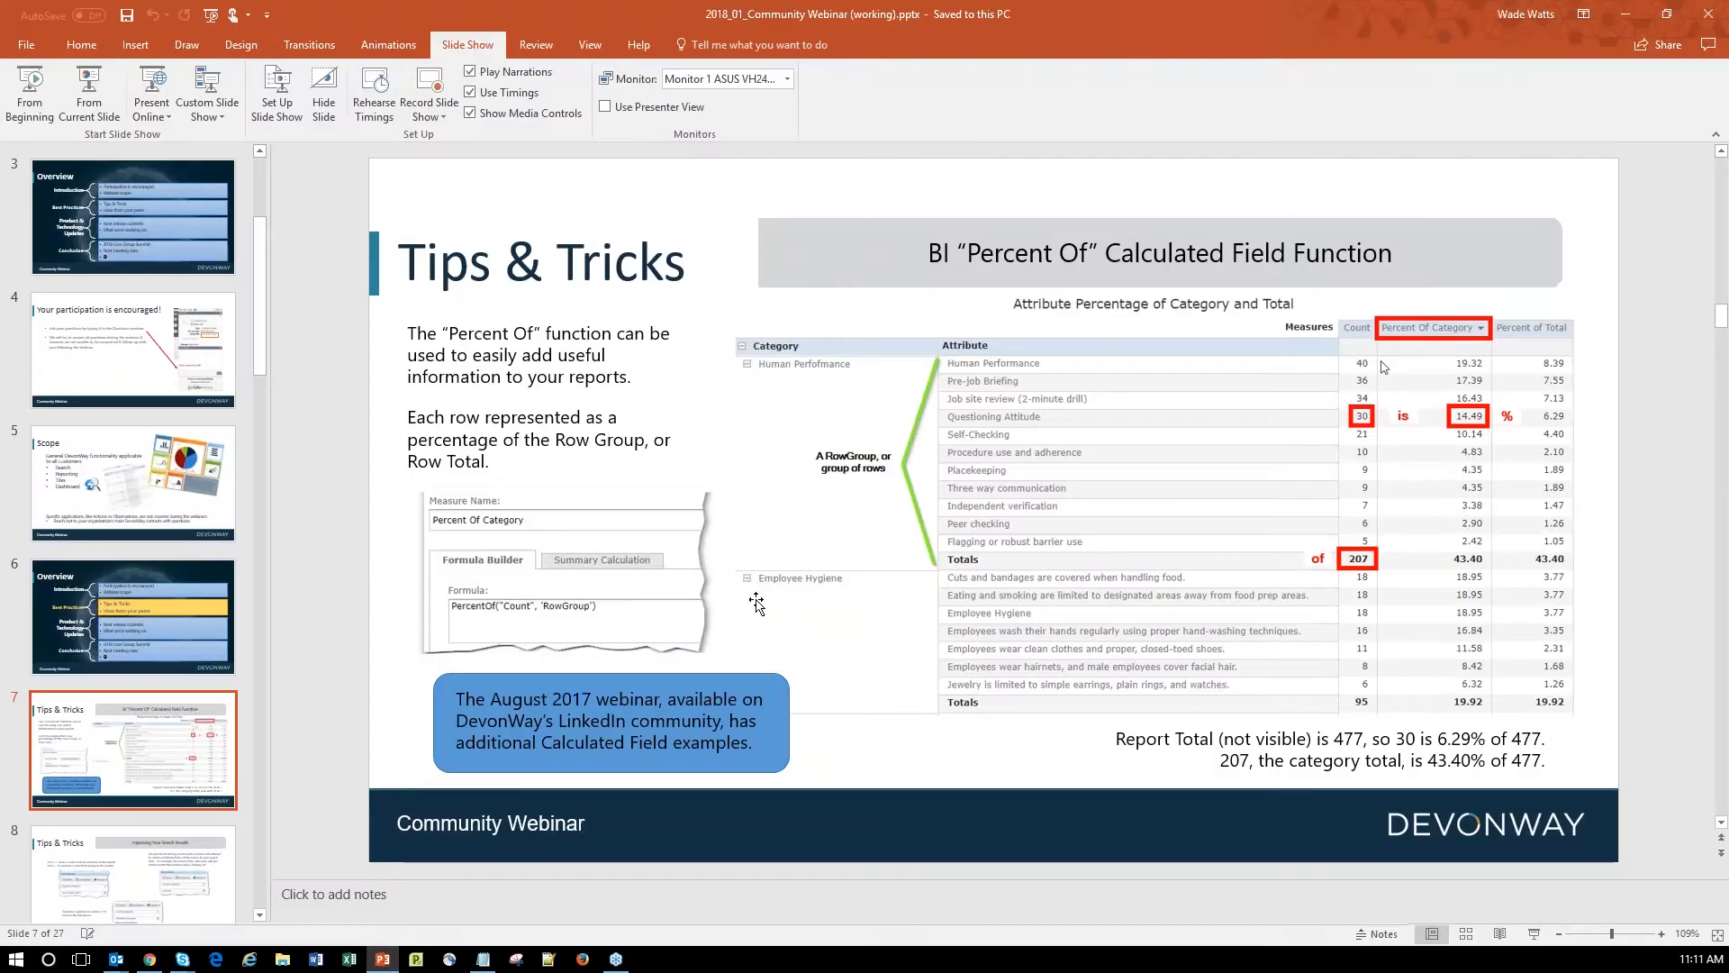
left_click(1534, 933)
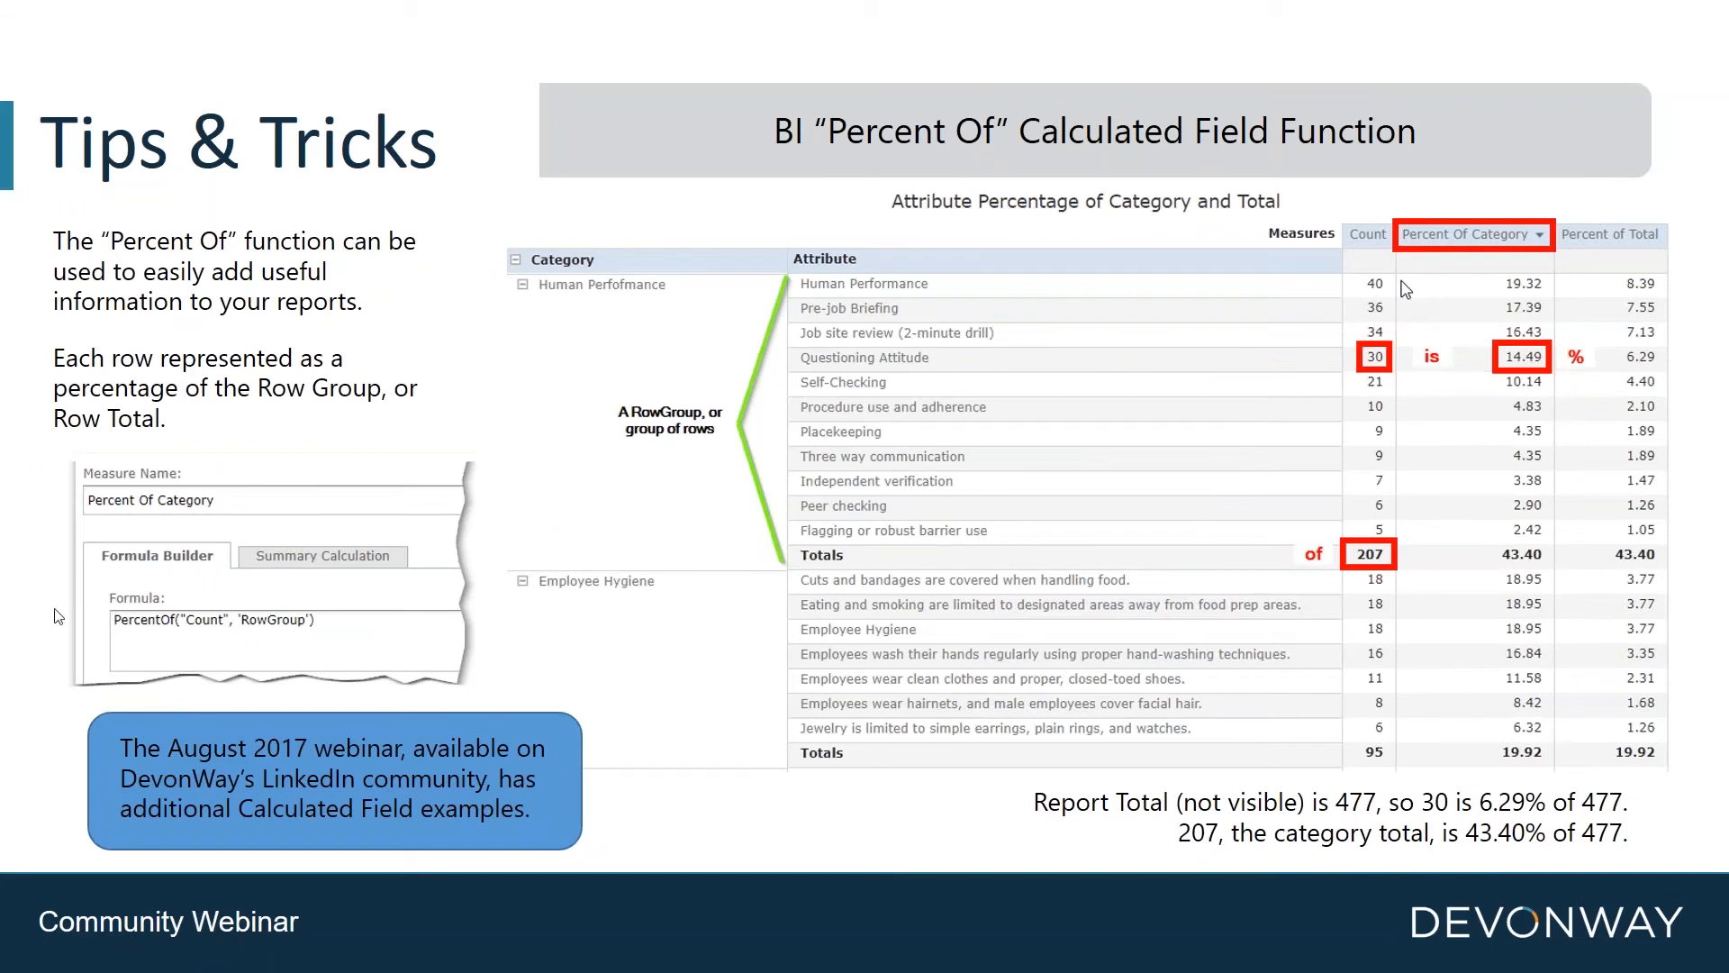